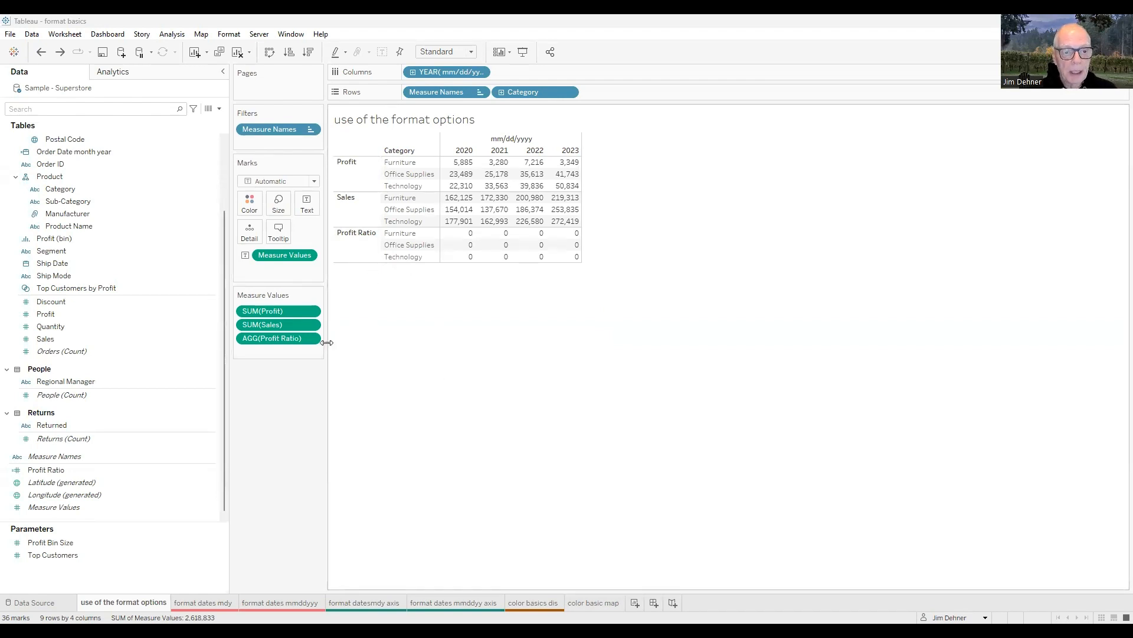
- Set the default number format of the Profit Ratio field to Number (Custom) with 2 decimal places
click(112, 473)
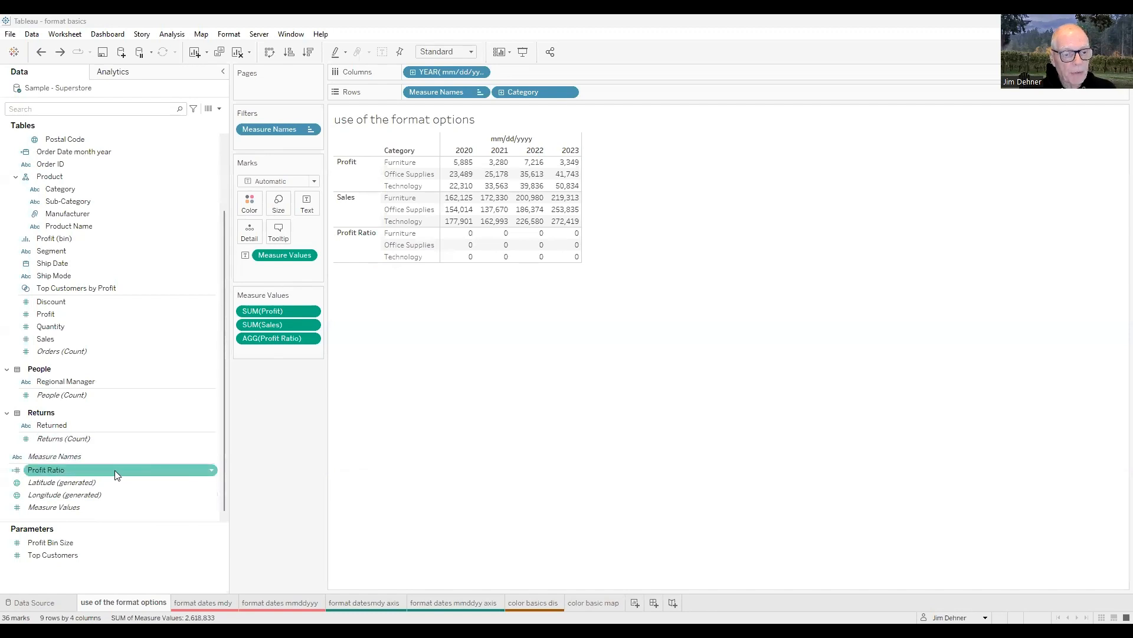
click(211, 469)
mouse_move(280, 385)
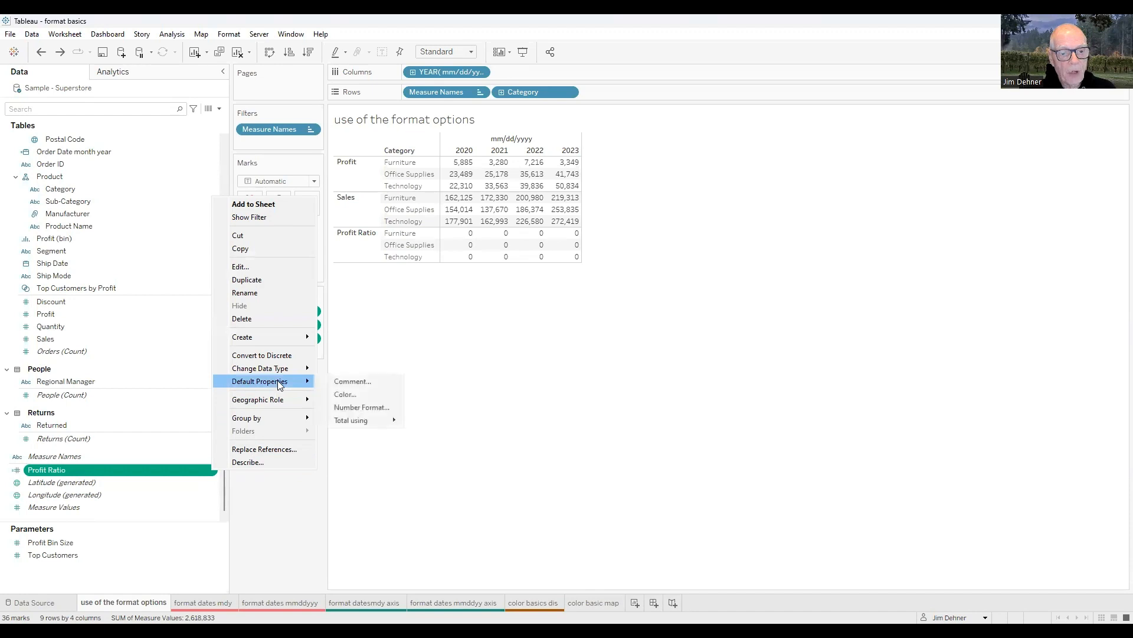
click(380, 409)
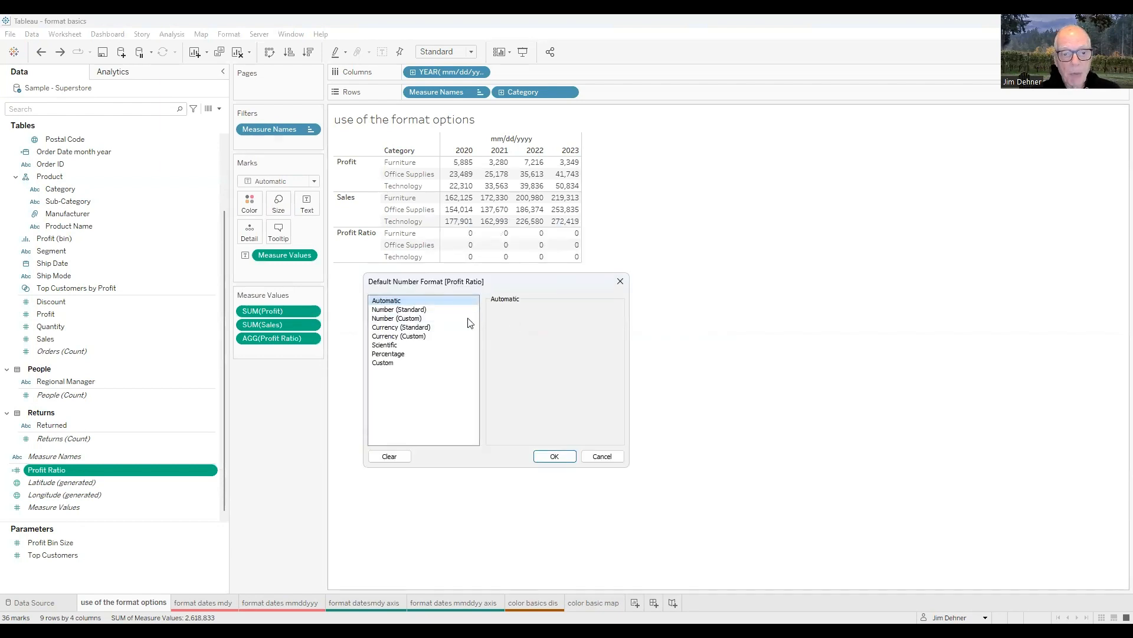
click(390, 319)
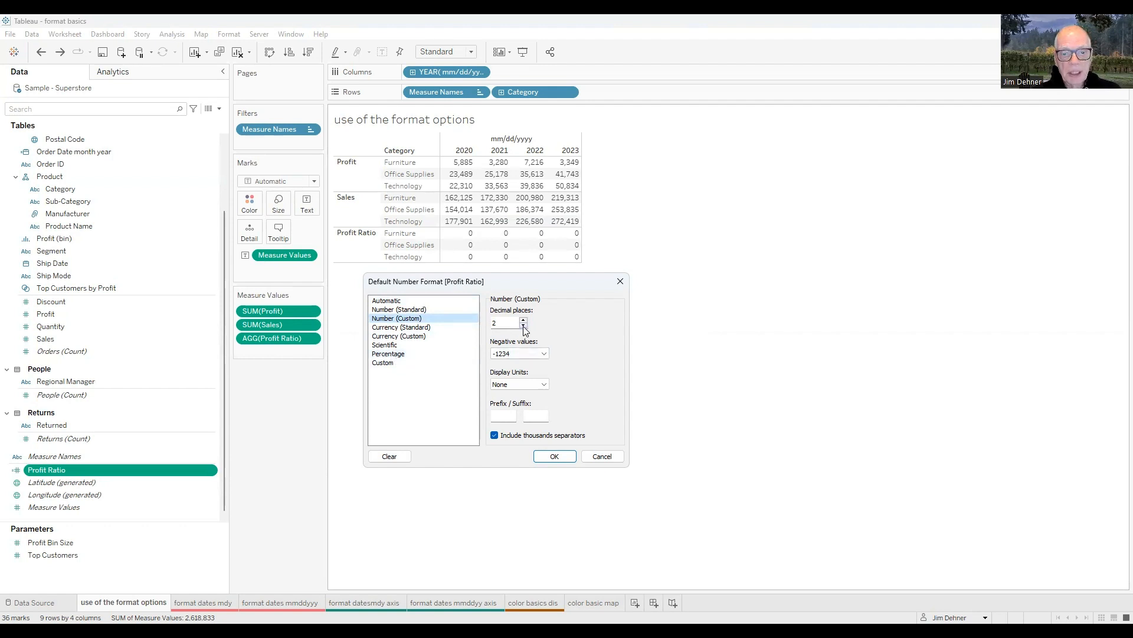
click(555, 457)
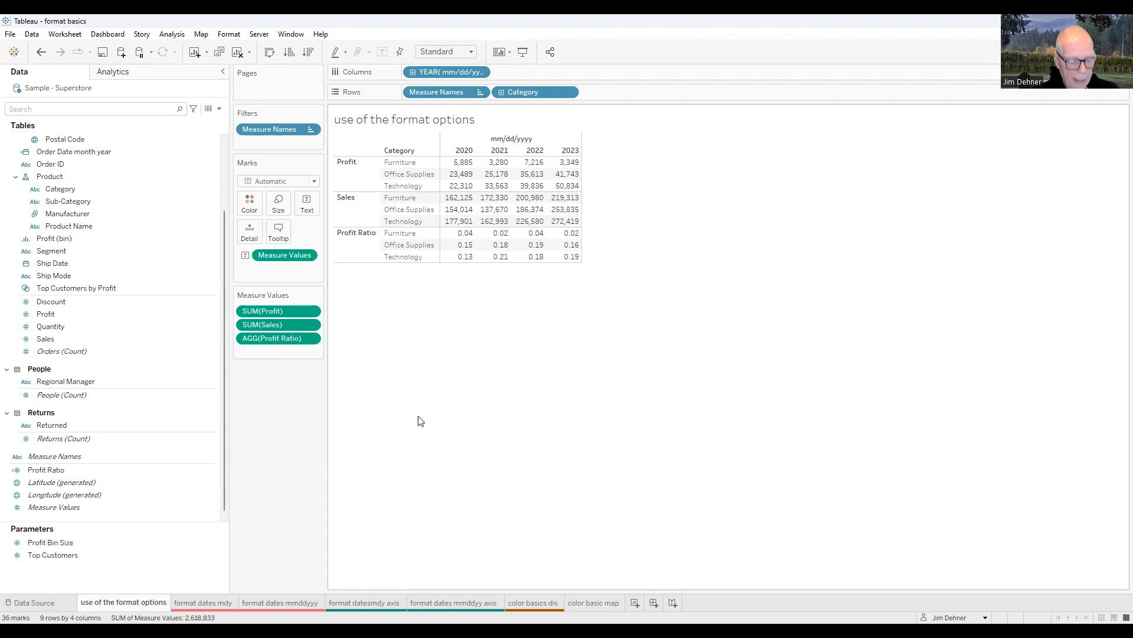
- Set the default number format of Profit and Sales together to Number (Custom) with 0 decimal places and Thousands (K) display units
click(52, 314)
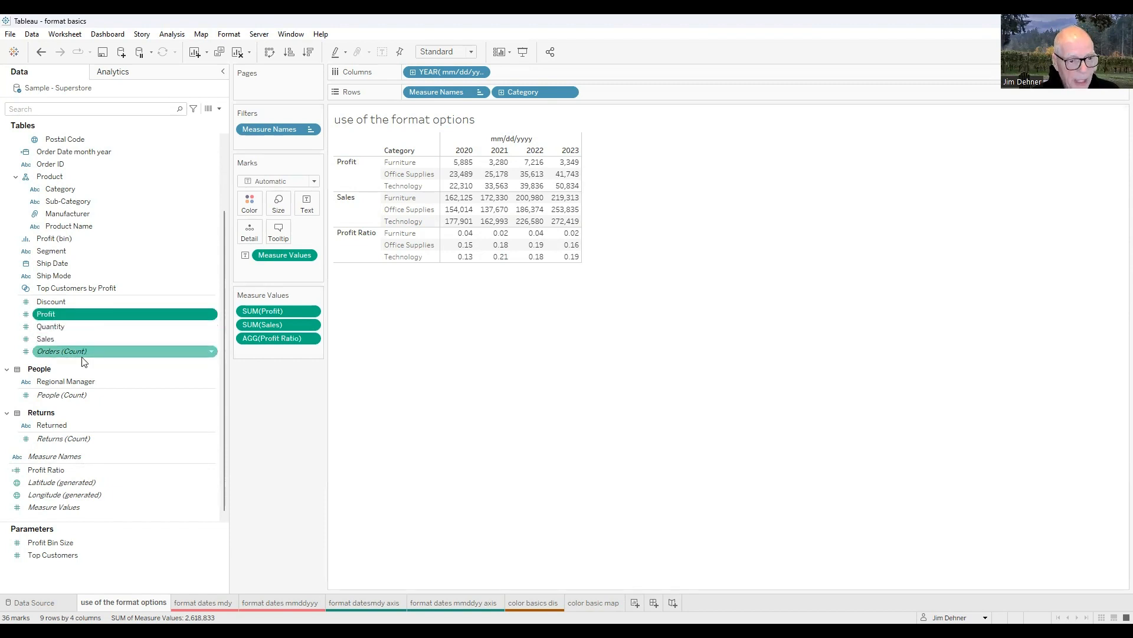
ctrl+click(38, 340)
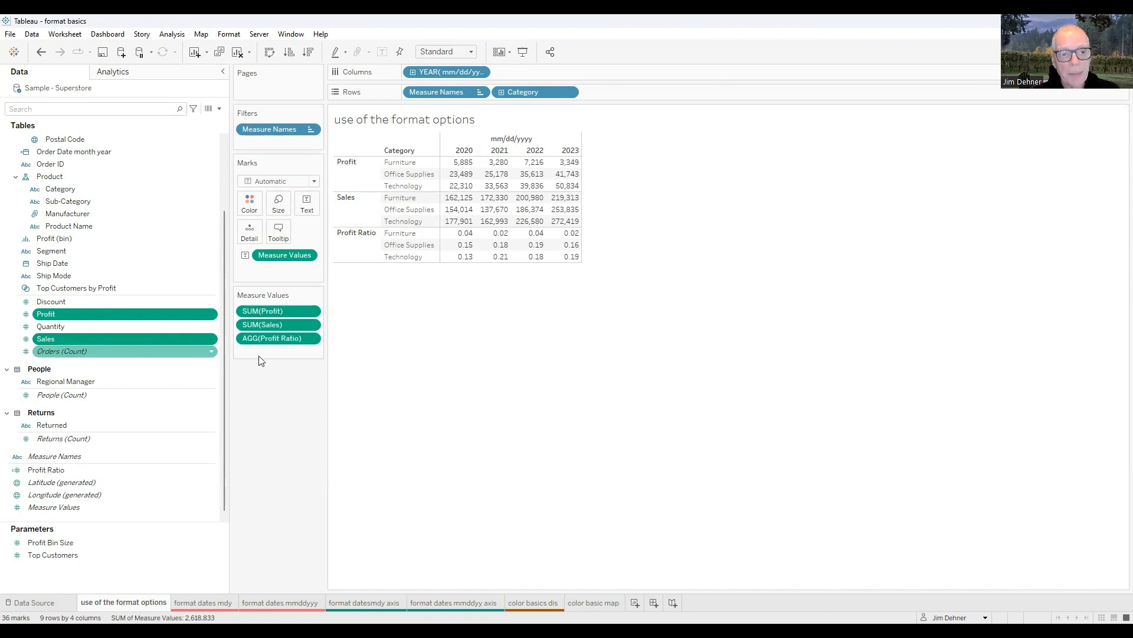
right_click(200, 313)
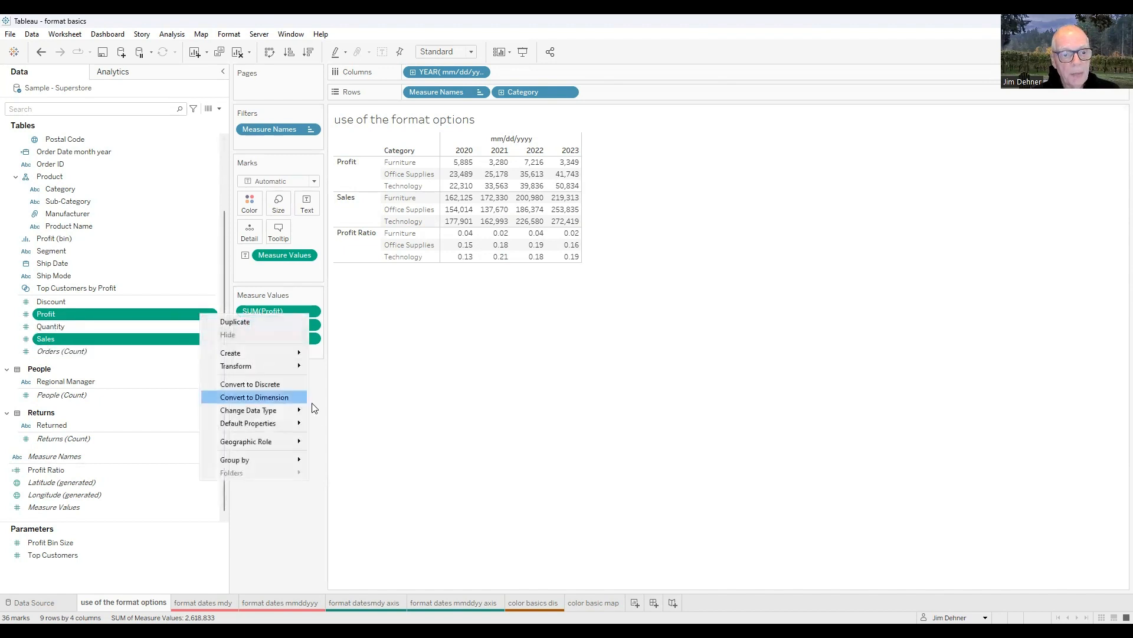
mouse_move(273, 424)
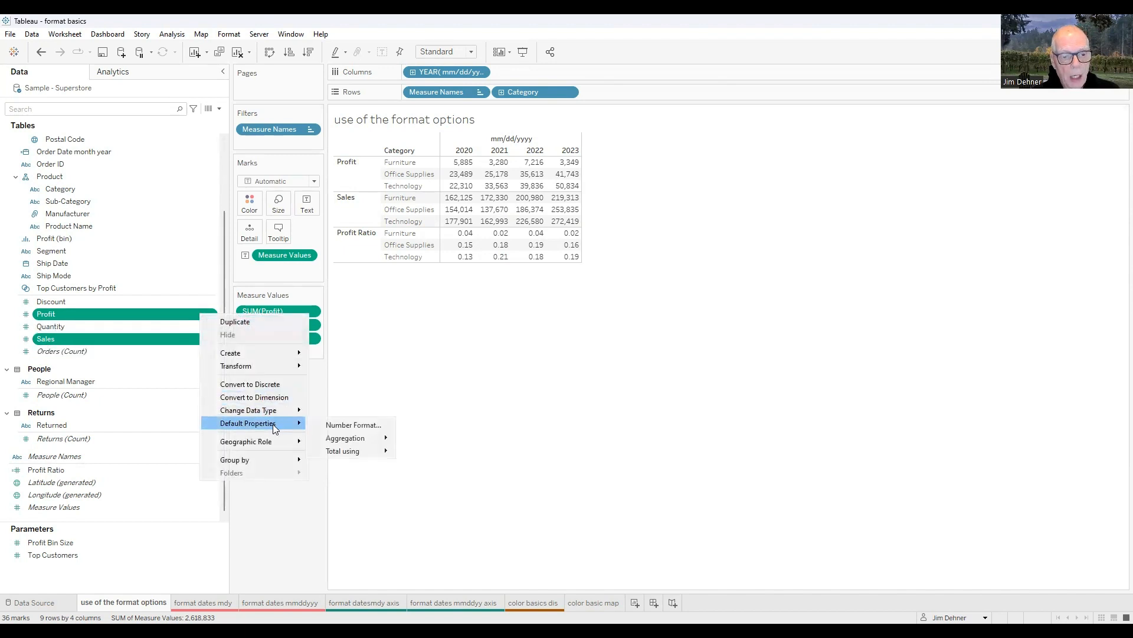
click(353, 425)
click(485, 265)
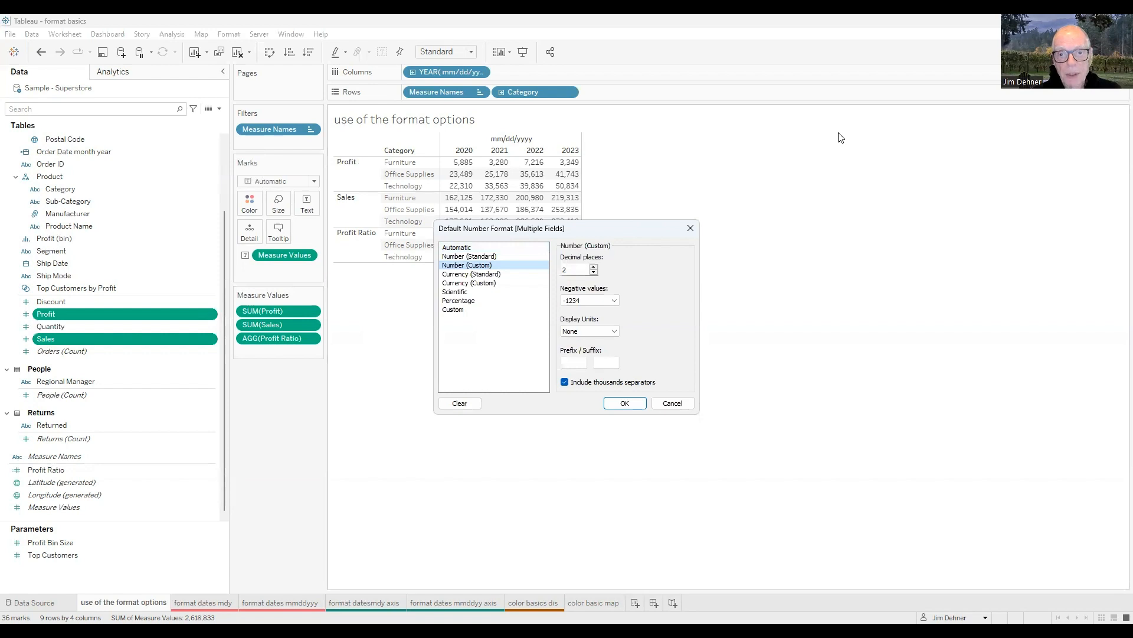
drag(841, 138, 840, 137)
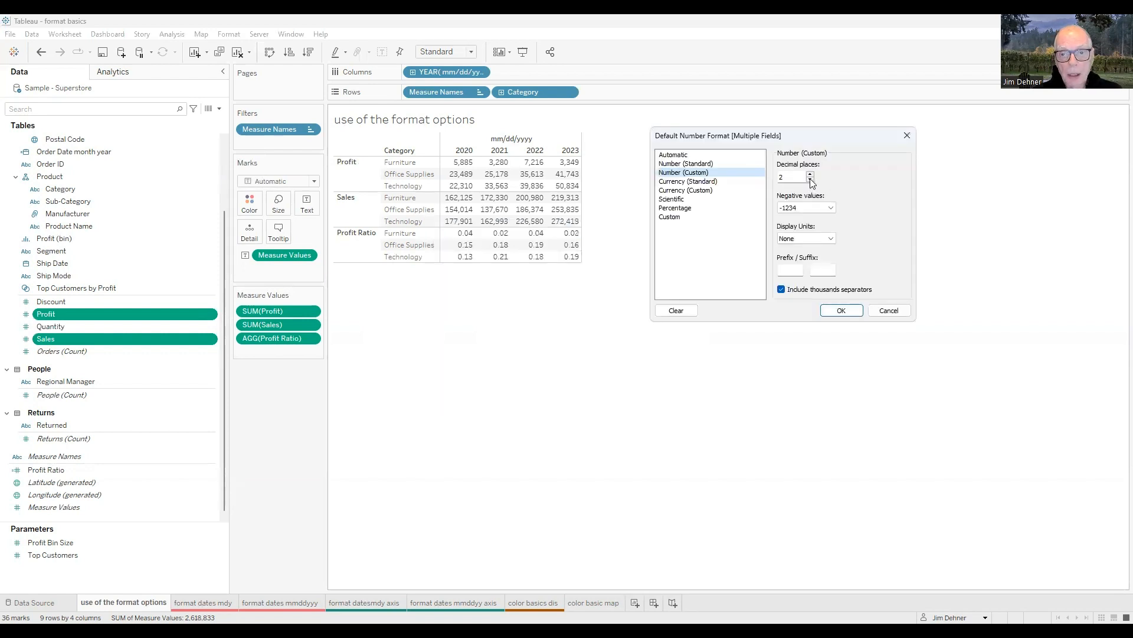
click(811, 180)
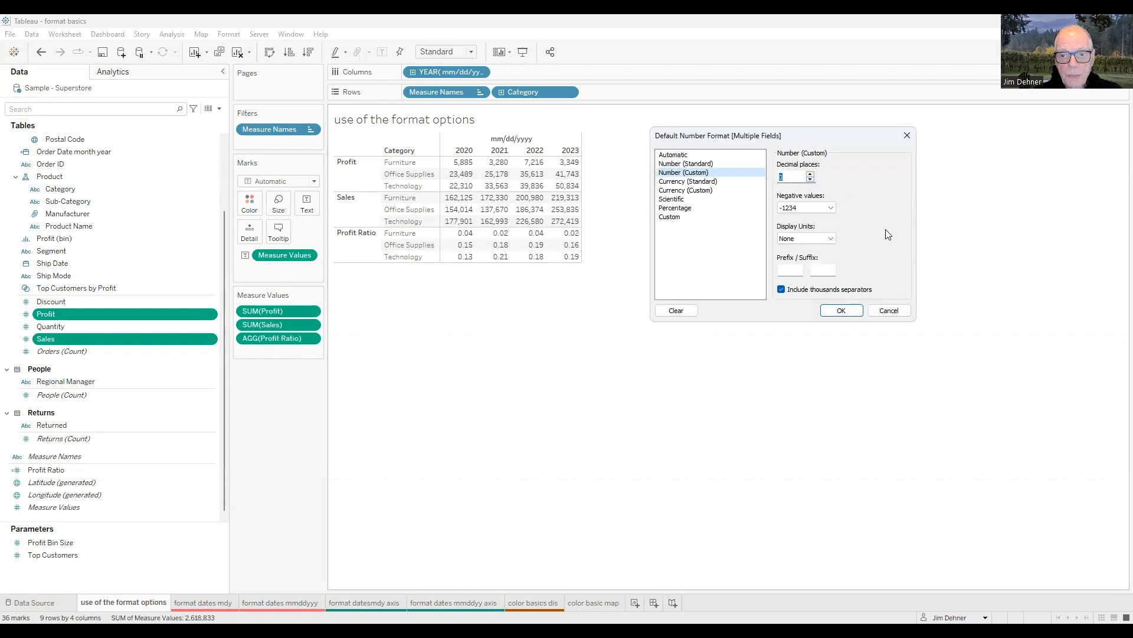
click(832, 239)
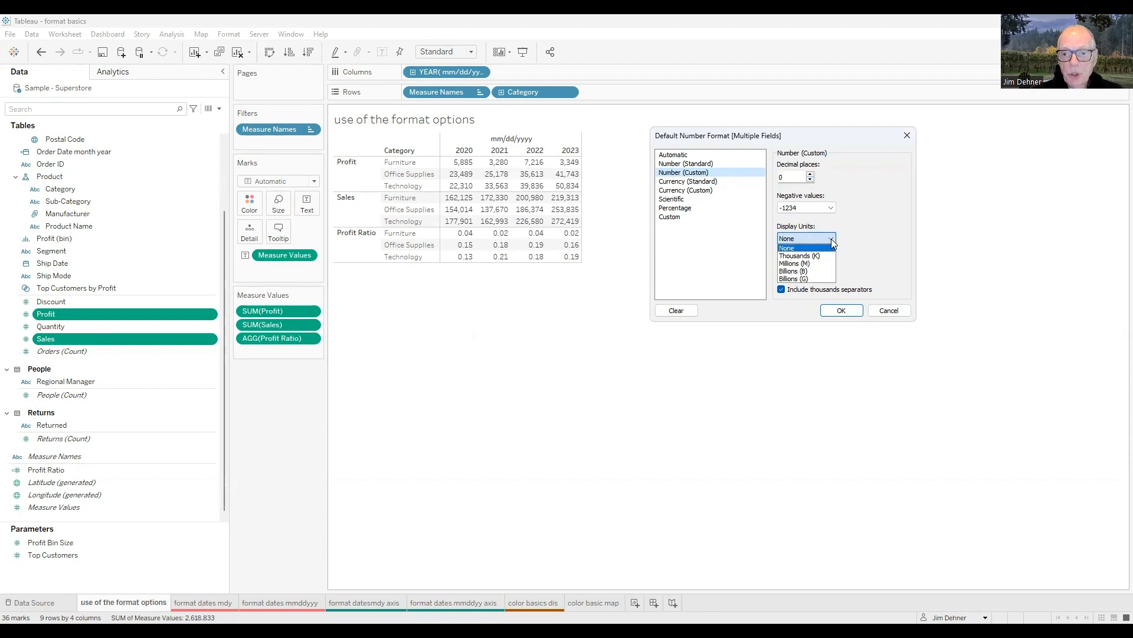
click(795, 257)
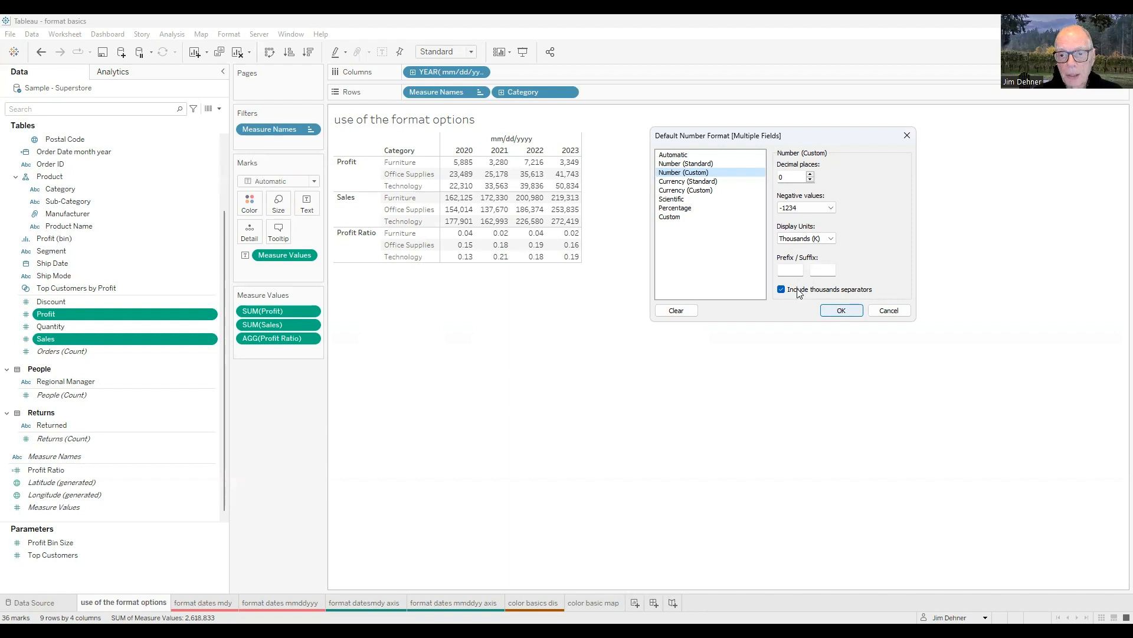
click(841, 310)
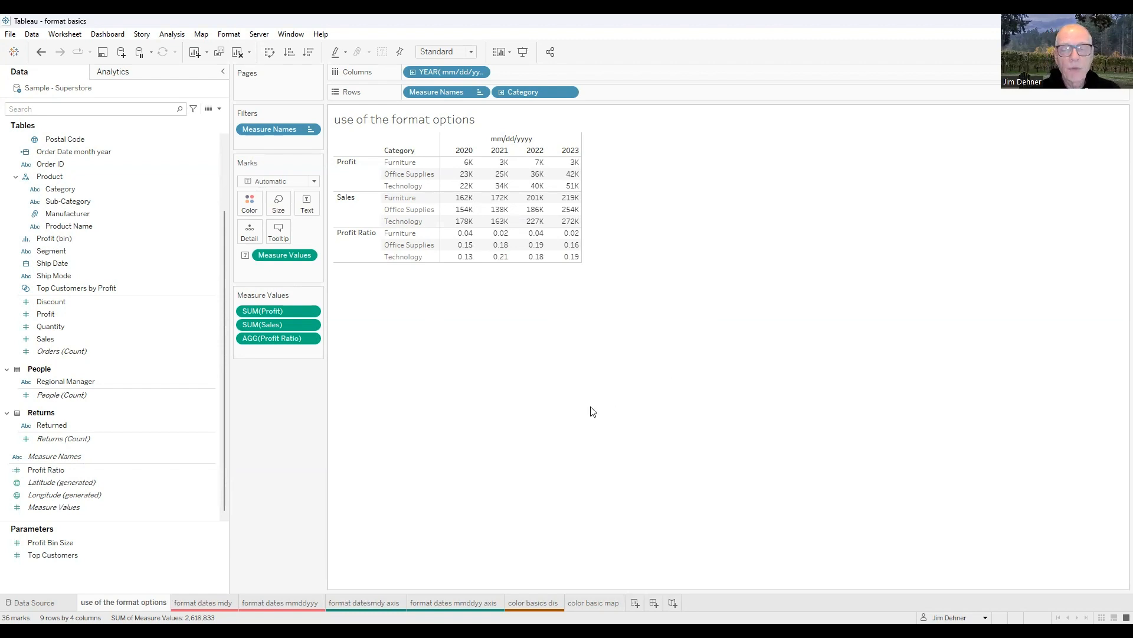
- On the format dates mdy sheet, review the mm/dd/yyyy field's default date format options and accept 03/14/2001
click(203, 602)
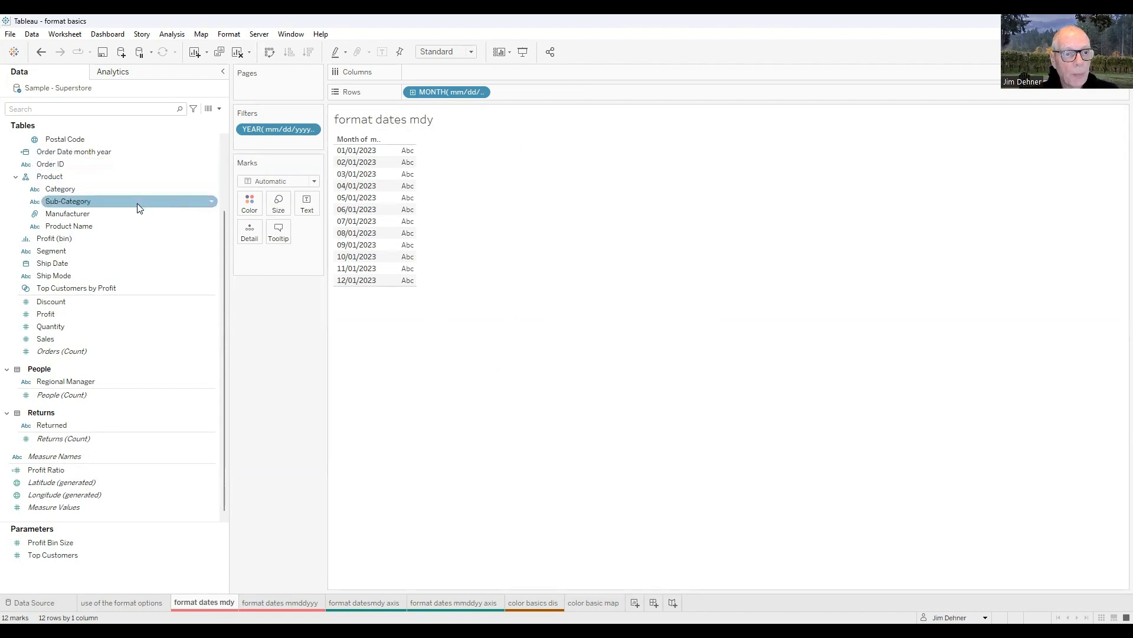
scroll(144, 204, up, 3)
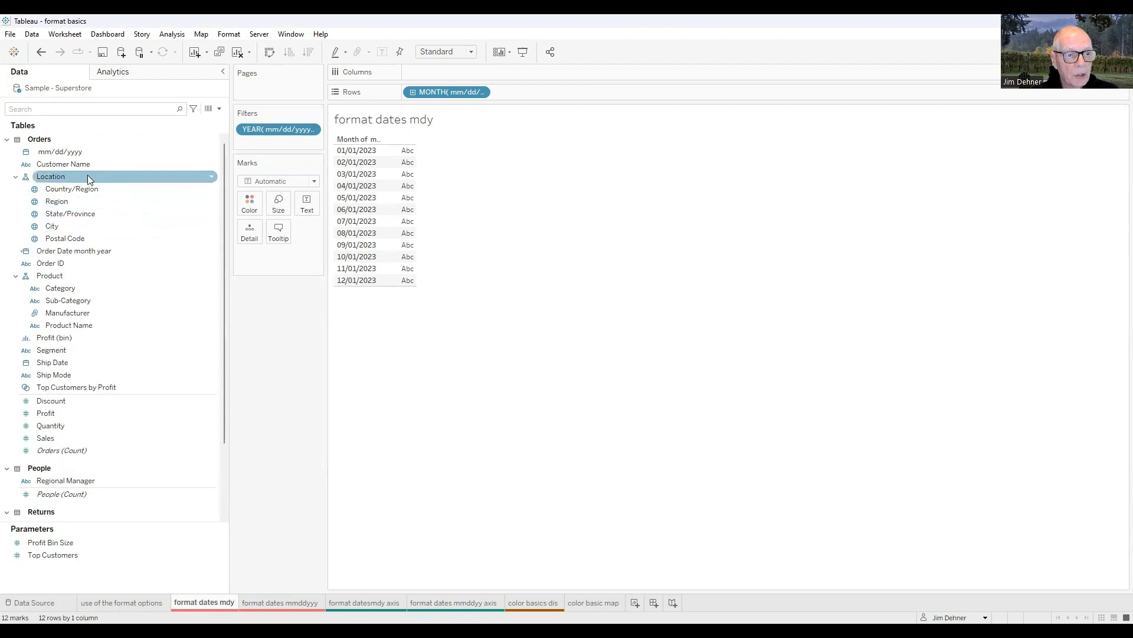
right_click(66, 153)
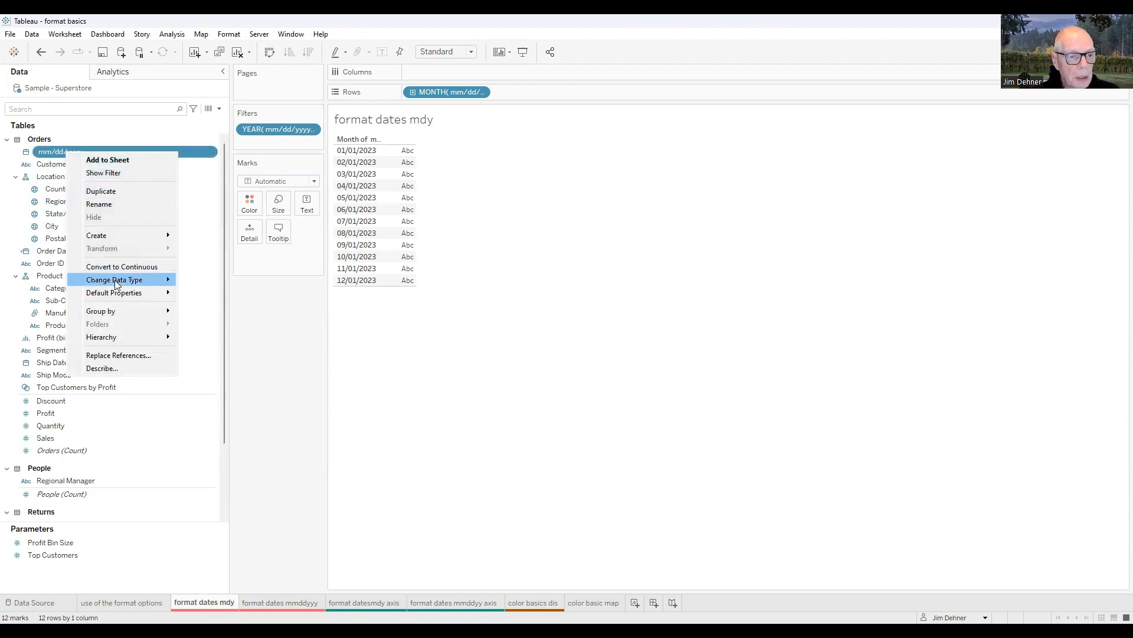
mouse_move(114, 295)
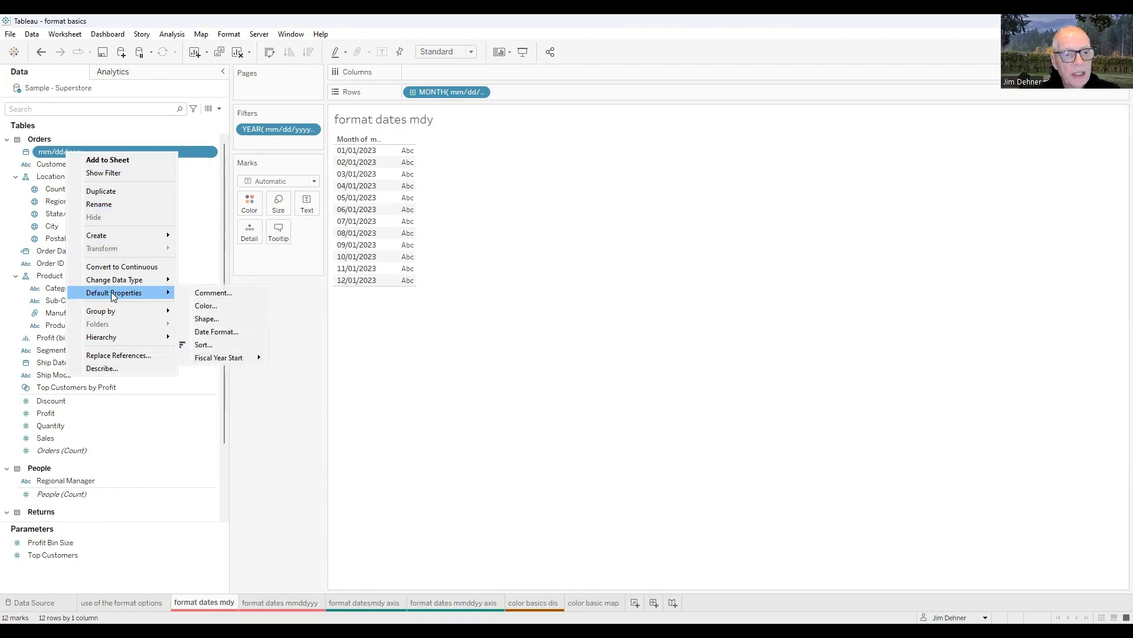
click(225, 337)
drag(621, 227, 794, 132)
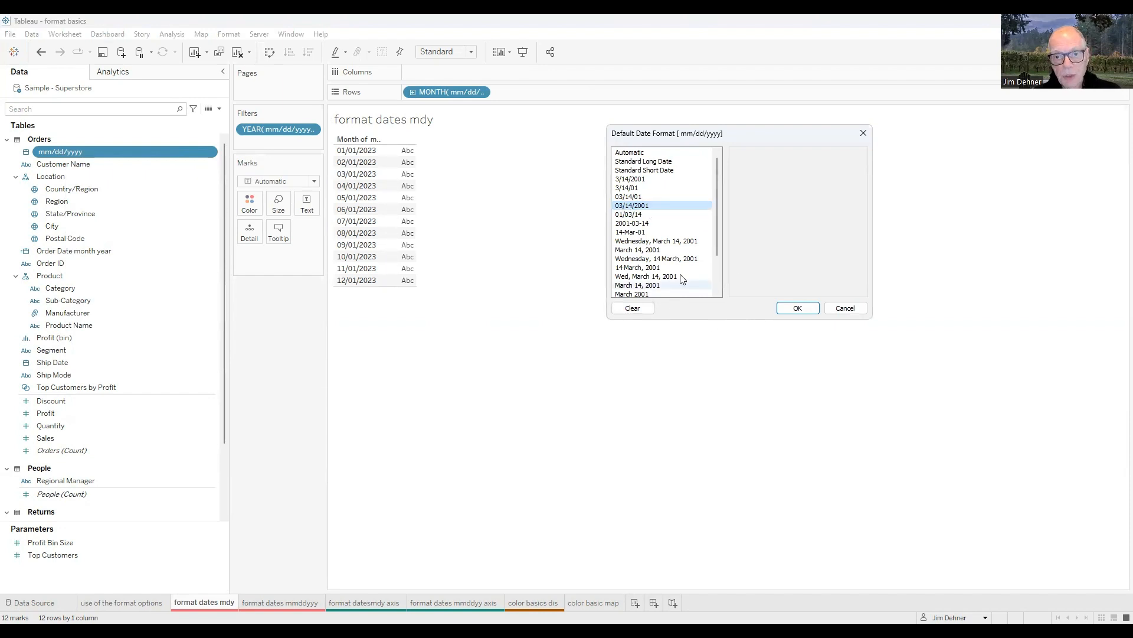
scroll(678, 258, down, 2)
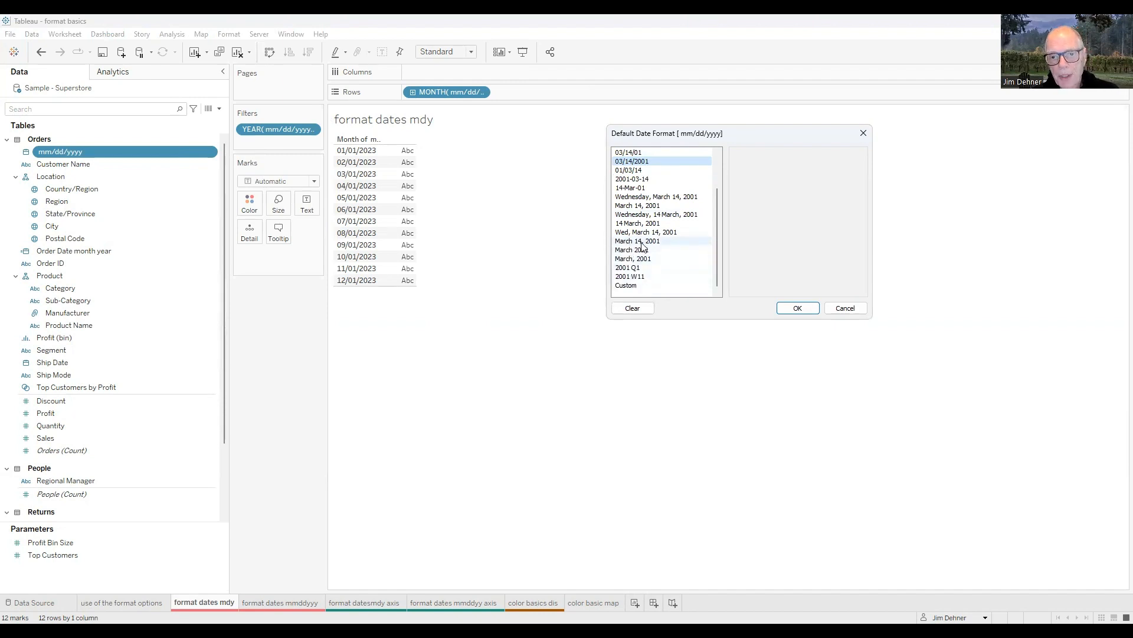
click(797, 309)
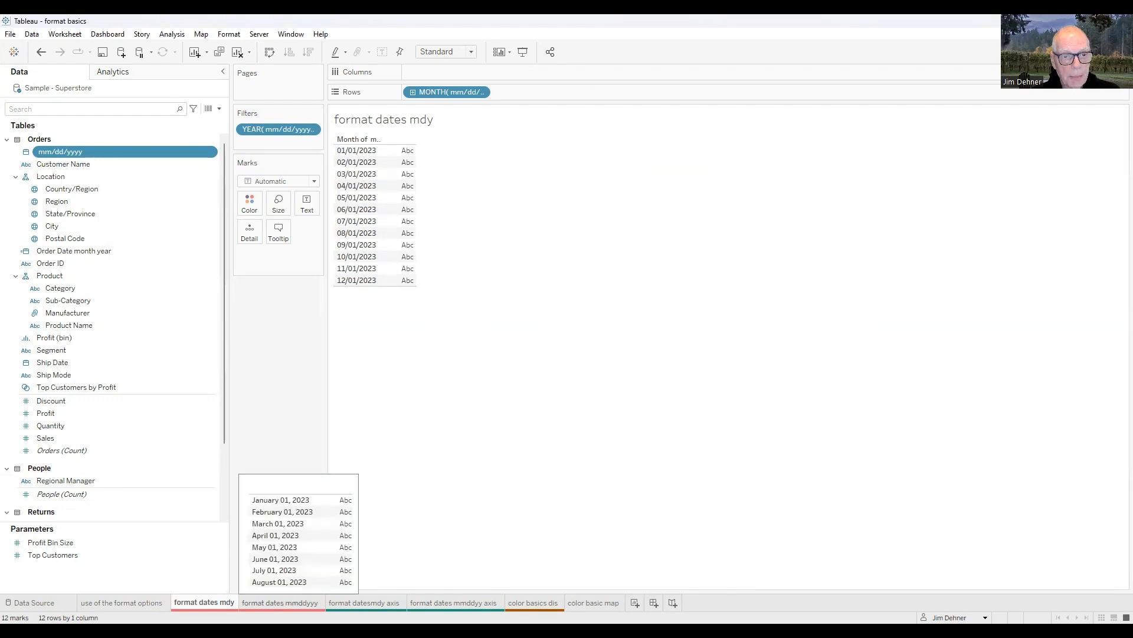
- On the format dates mmddyyy sheet, examine the calculation behind the Order Date month year field
click(280, 602)
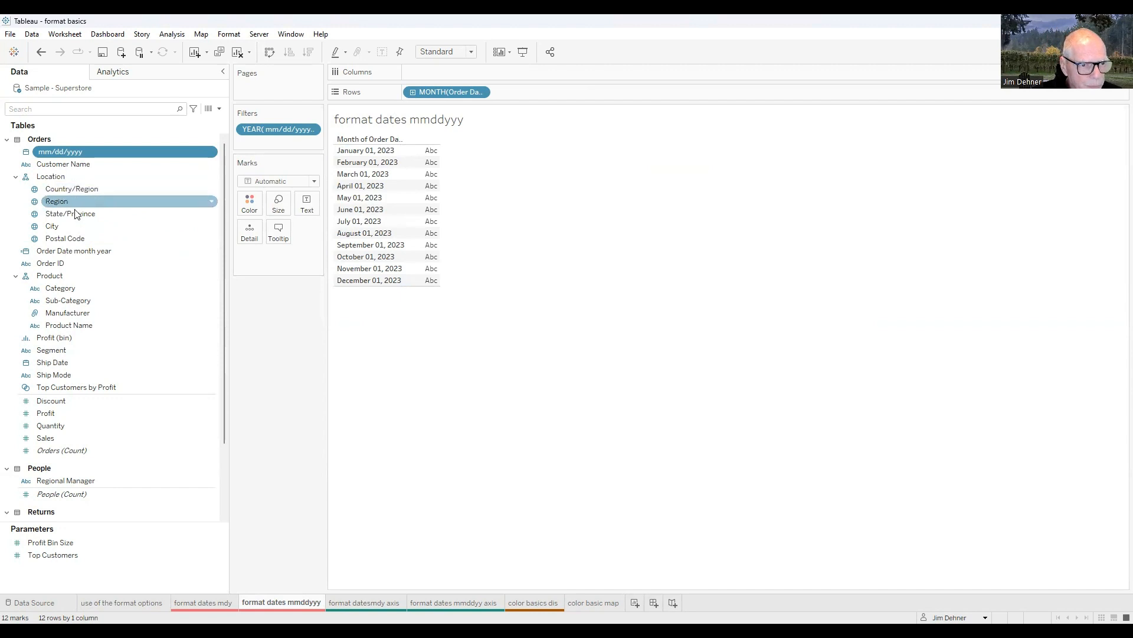
right_click(73, 252)
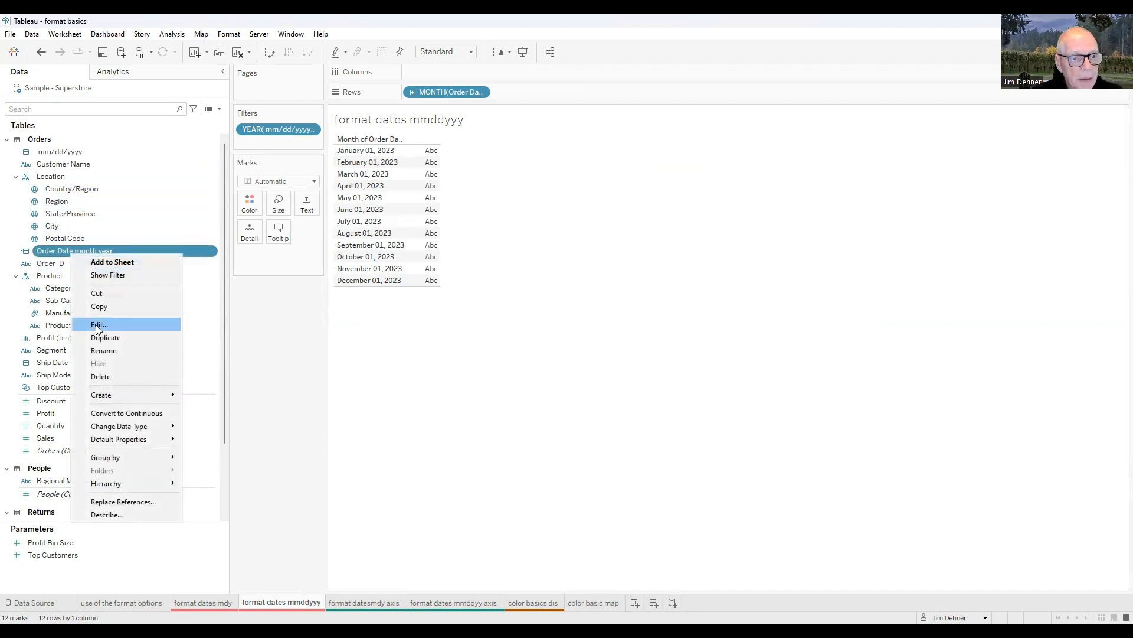
key(Return)
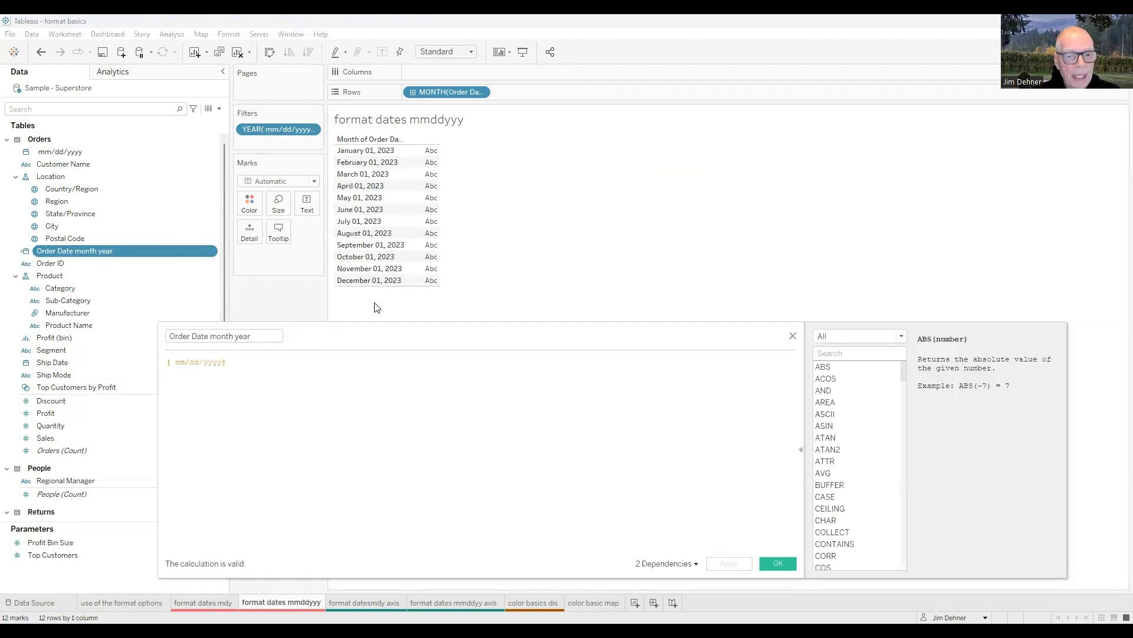
click(793, 338)
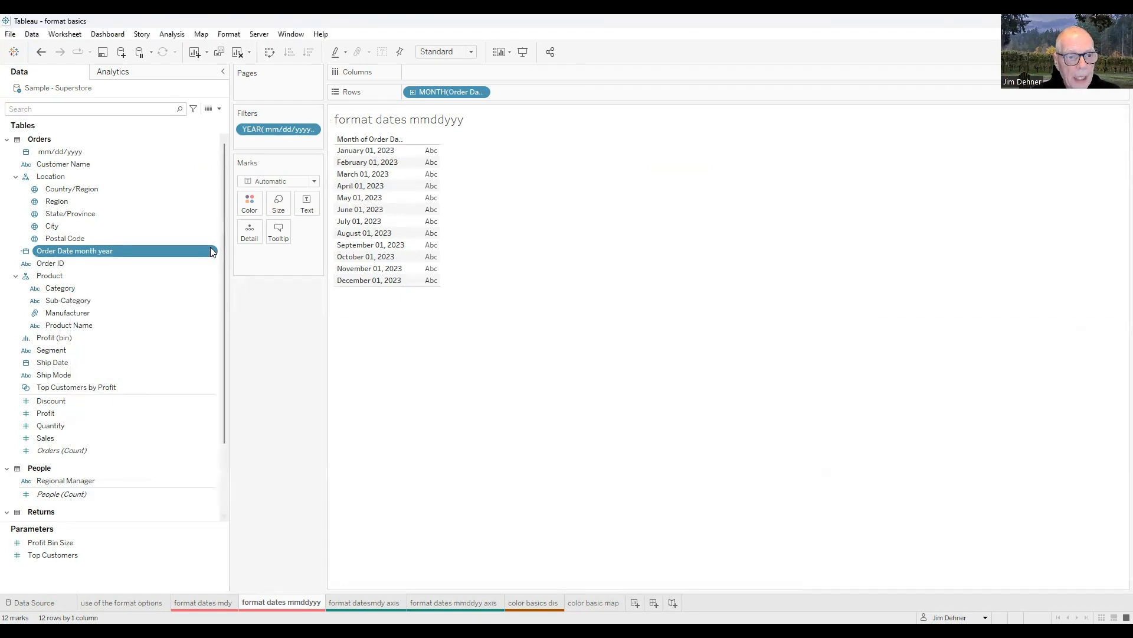
- Accept March 14, 2001 as the default date format of the Order Date month year field
right_click(212, 254)
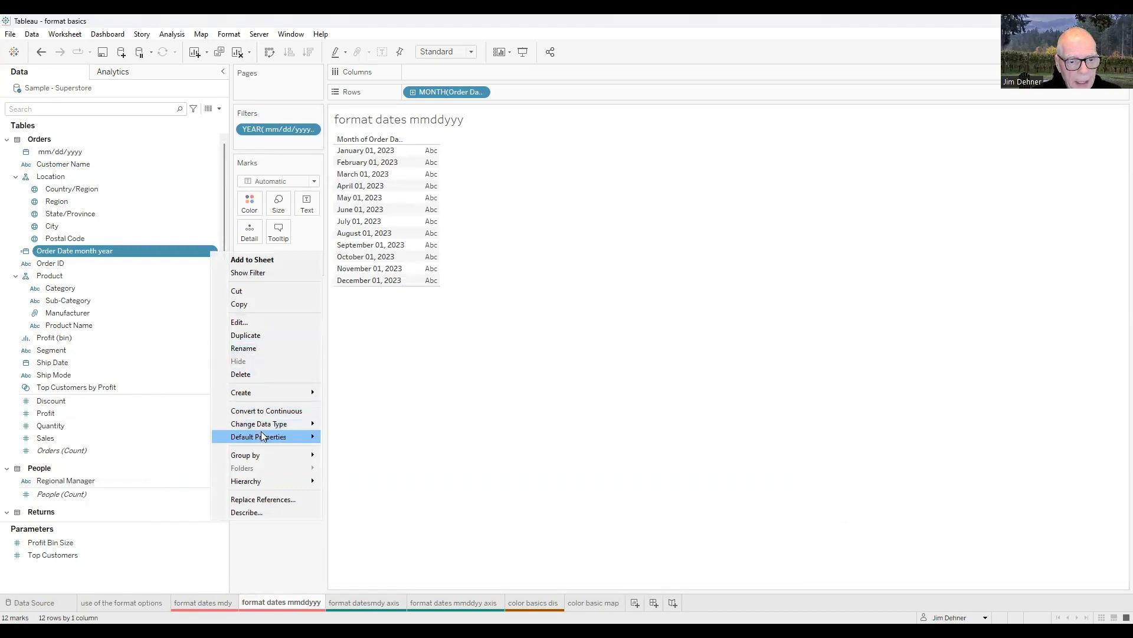
mouse_move(264, 436)
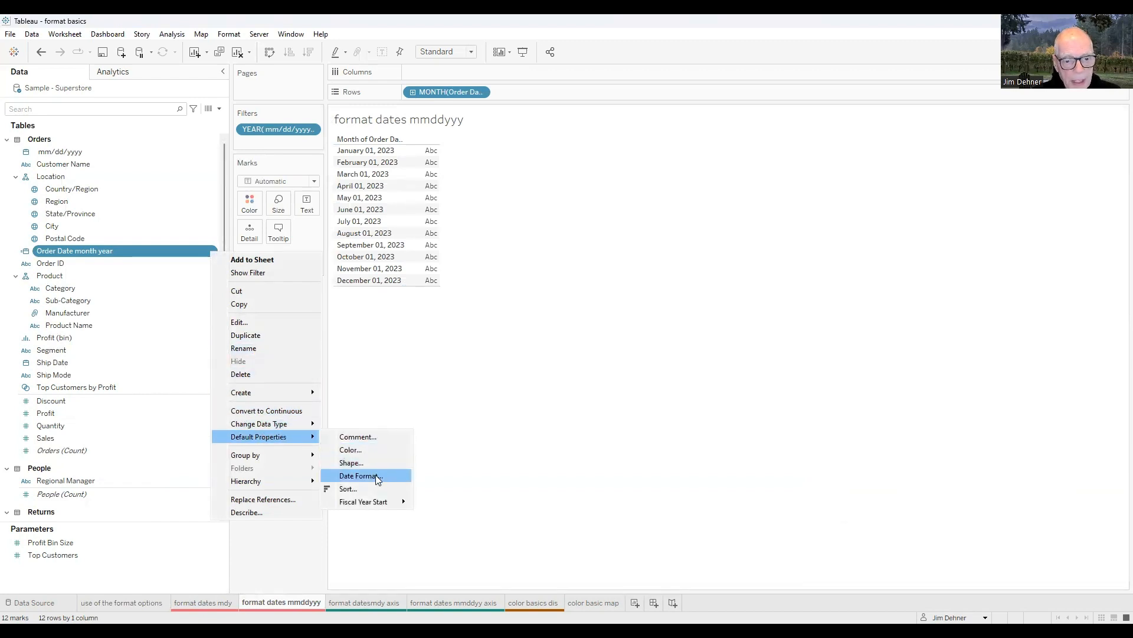
click(379, 477)
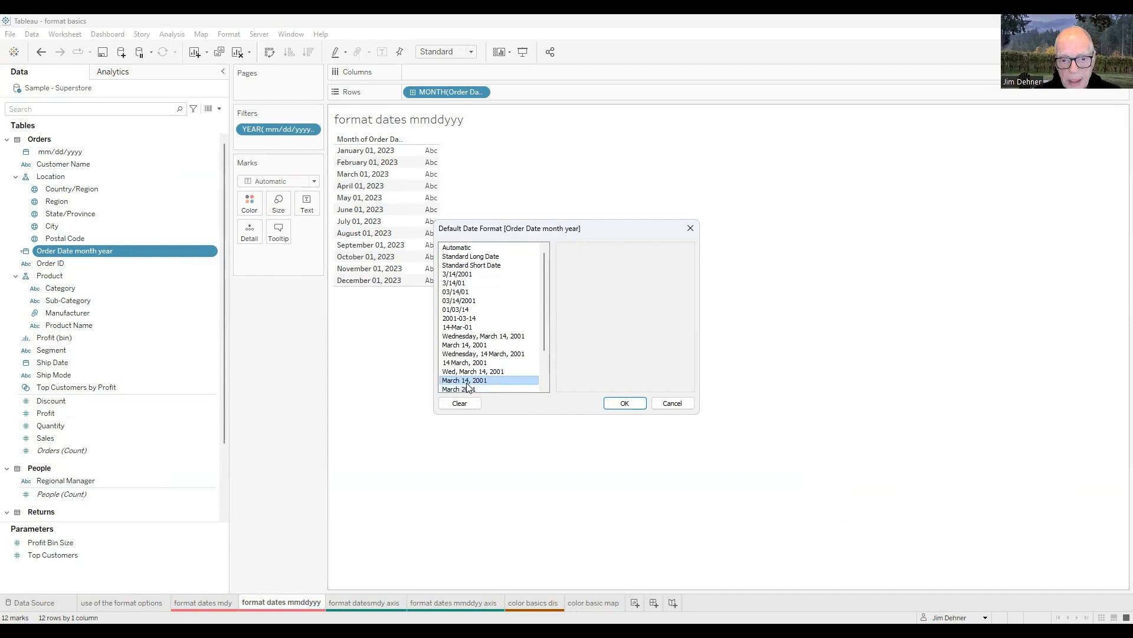
click(625, 402)
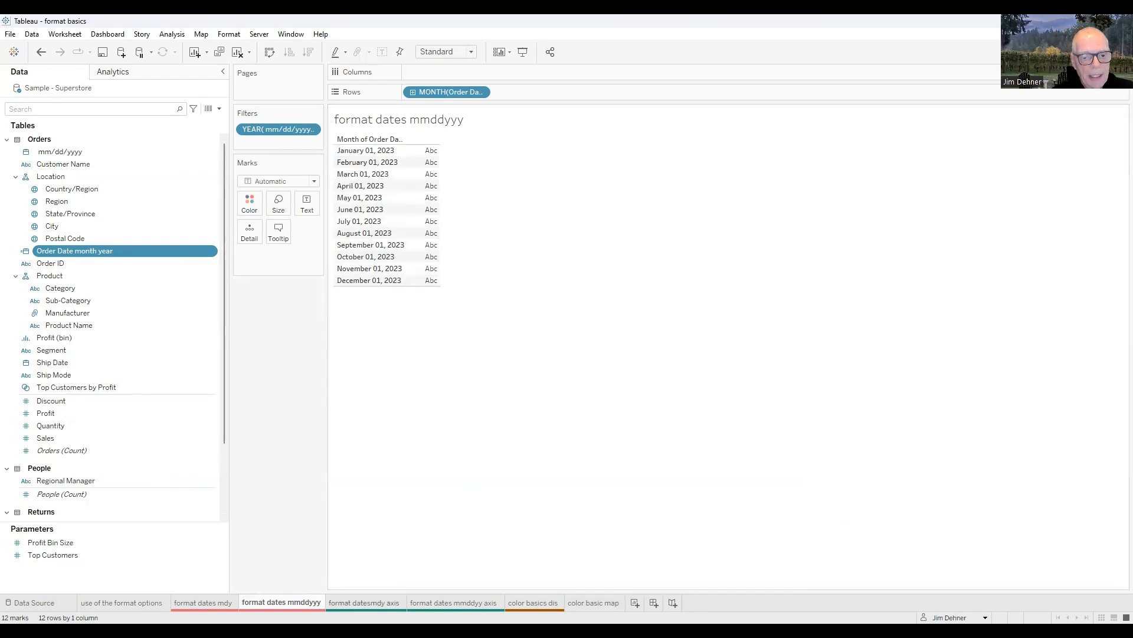
- On the format datesmdy axis sheet, check the date level and continuous setting of the month field in Columns
click(364, 602)
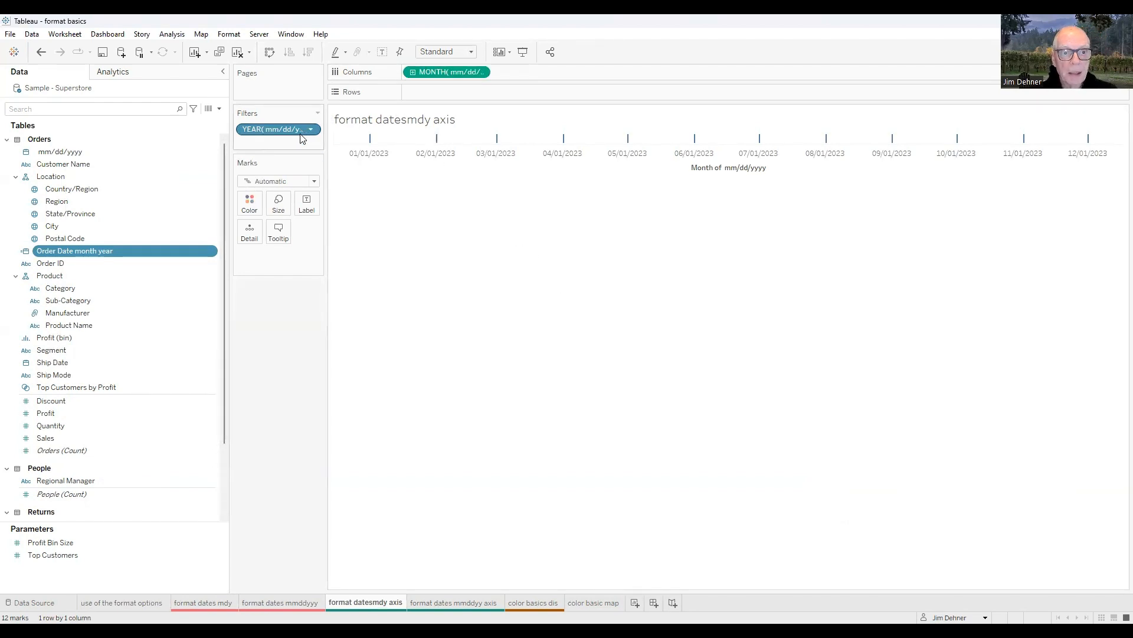
right_click(436, 75)
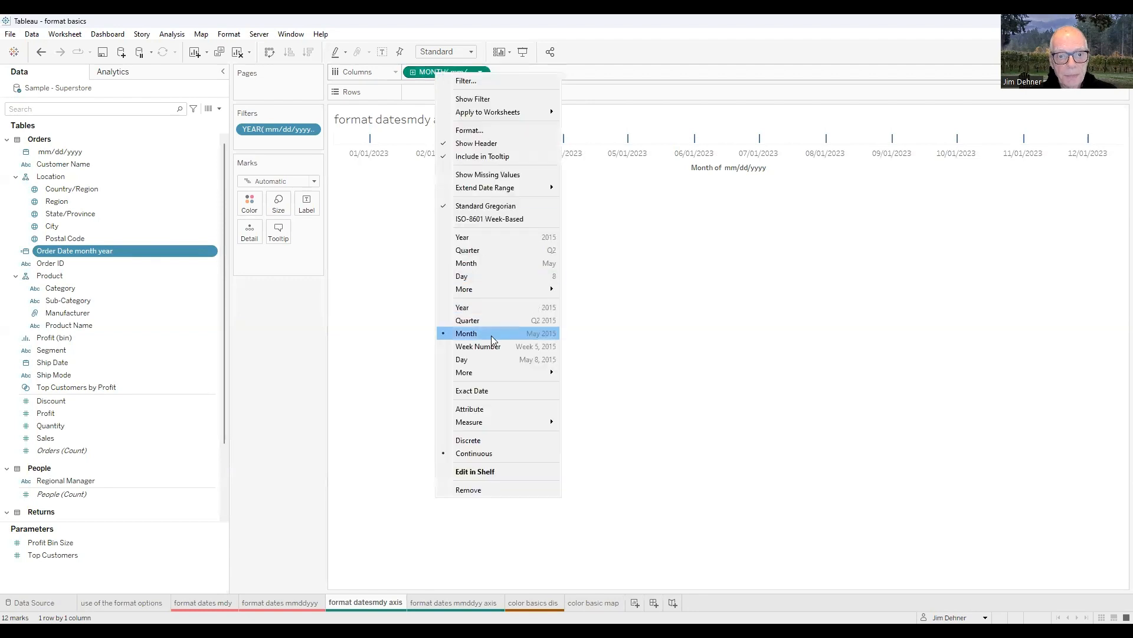
click(705, 384)
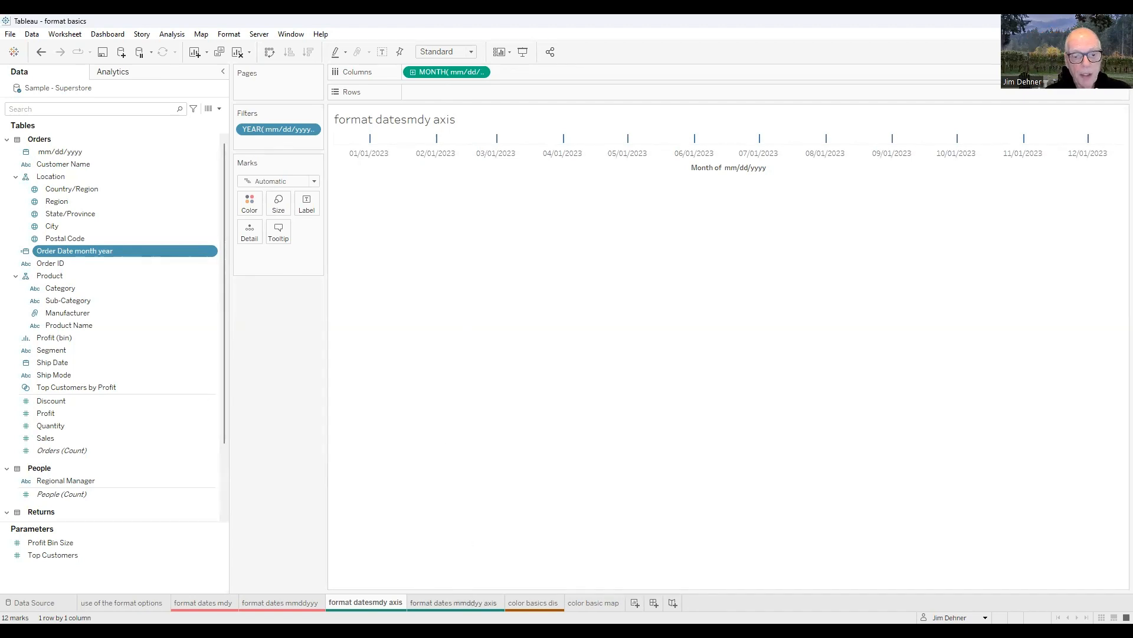
- On the format dates mmddyy axis sheet, check the date level and continuous setting of the Order Date month year field in Columns
click(467, 601)
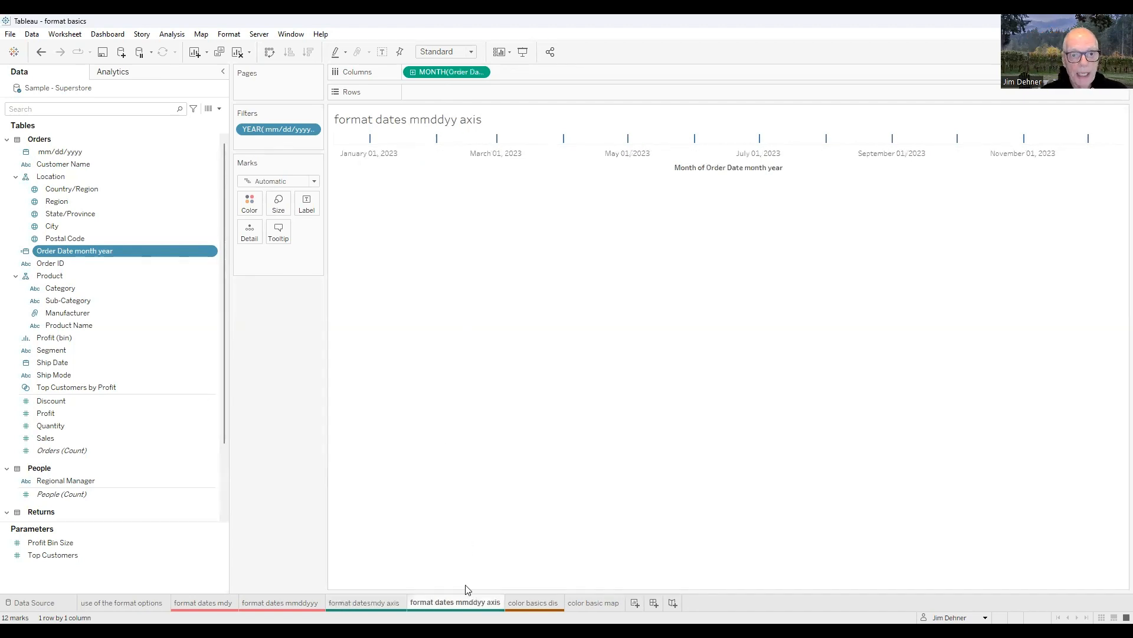
right_click(460, 77)
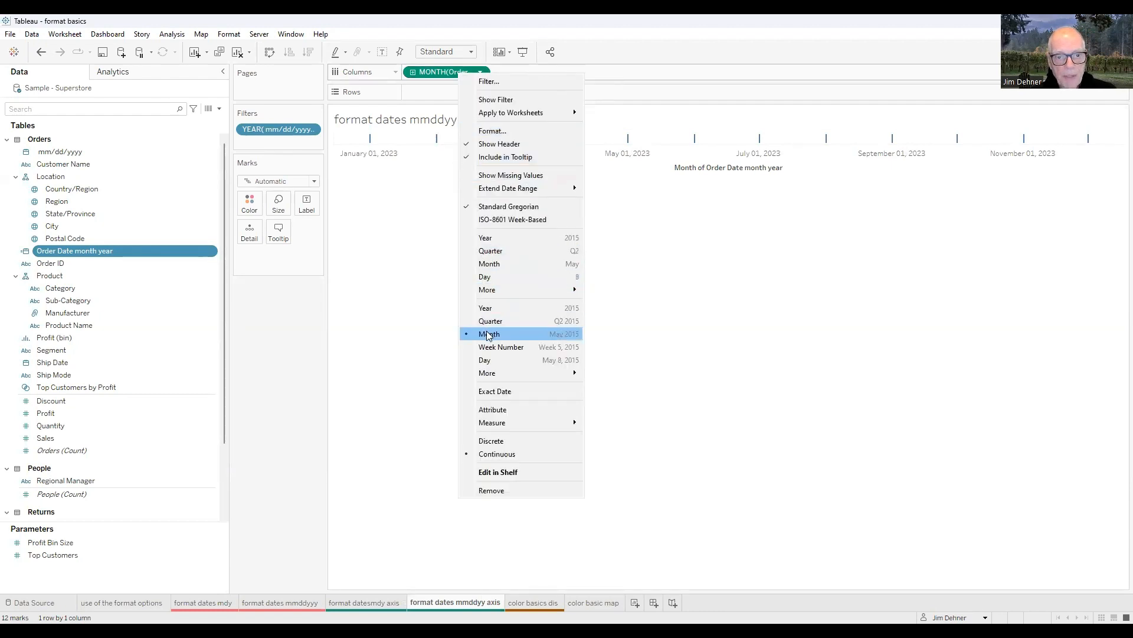
click(364, 295)
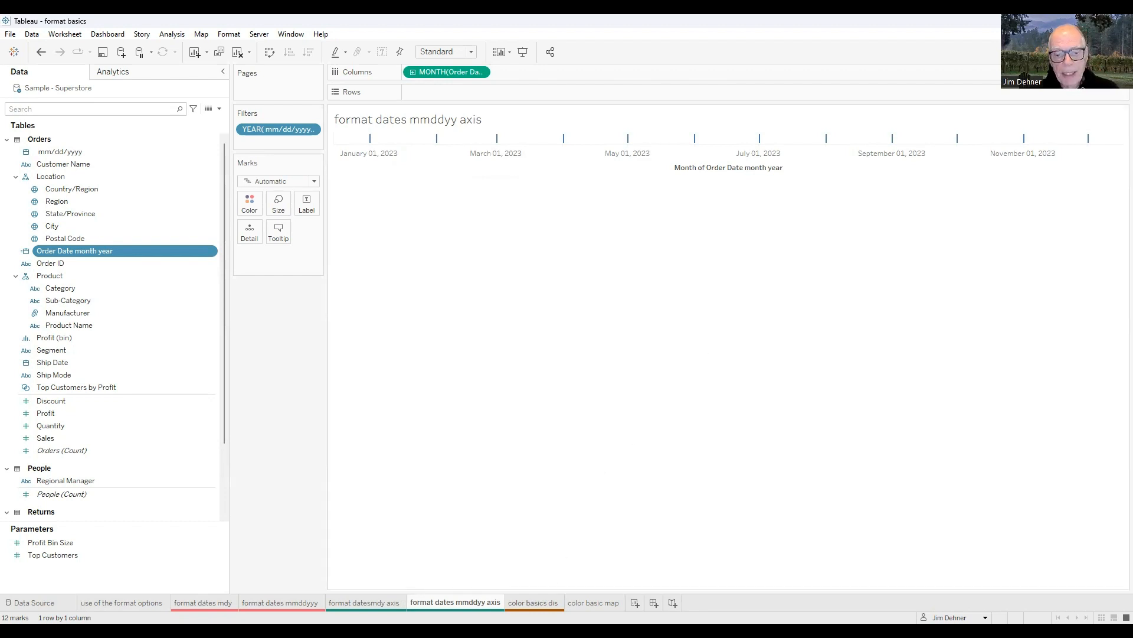
- On the color basics dis sheet, assign the Color Blind palette to the Category colors and apply it to the bars
click(534, 602)
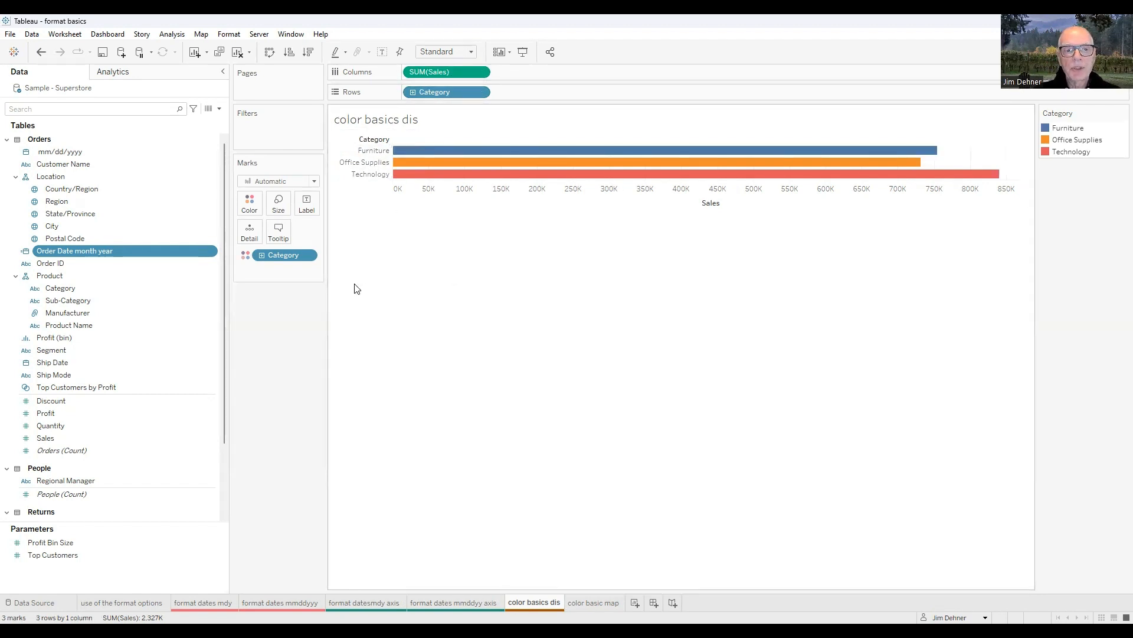
drag(324, 267, 336, 266)
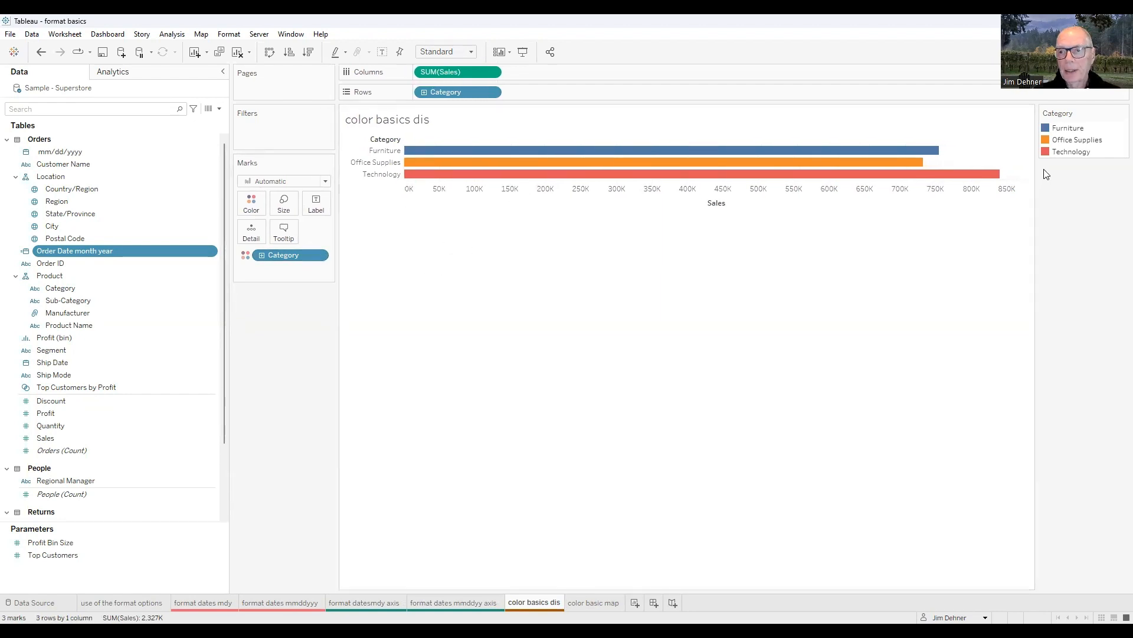
click(249, 206)
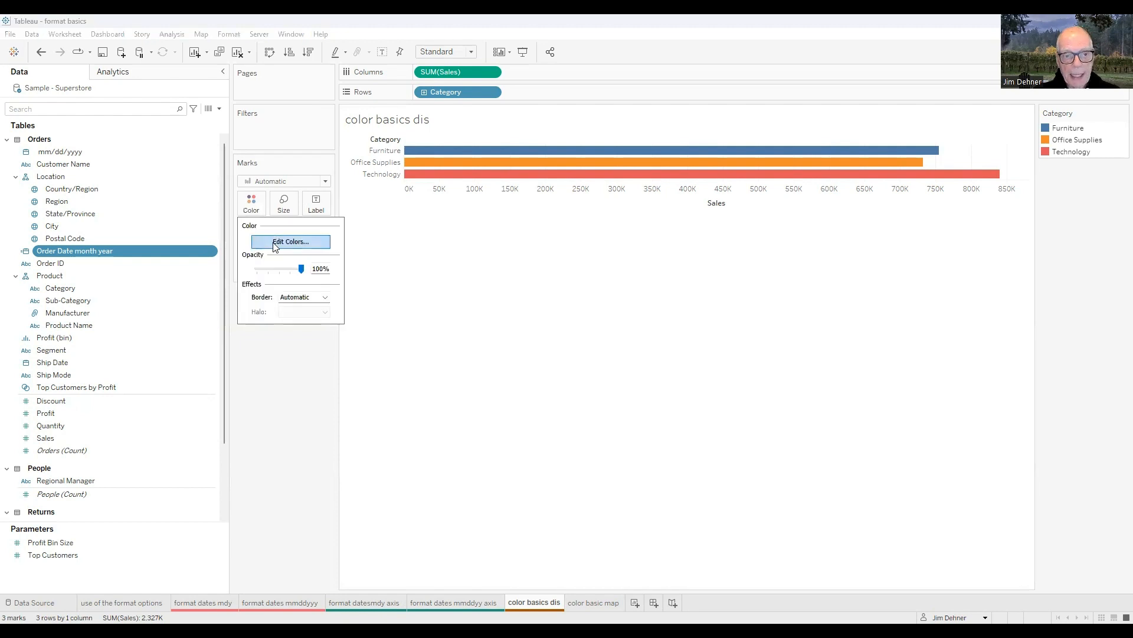
click(274, 243)
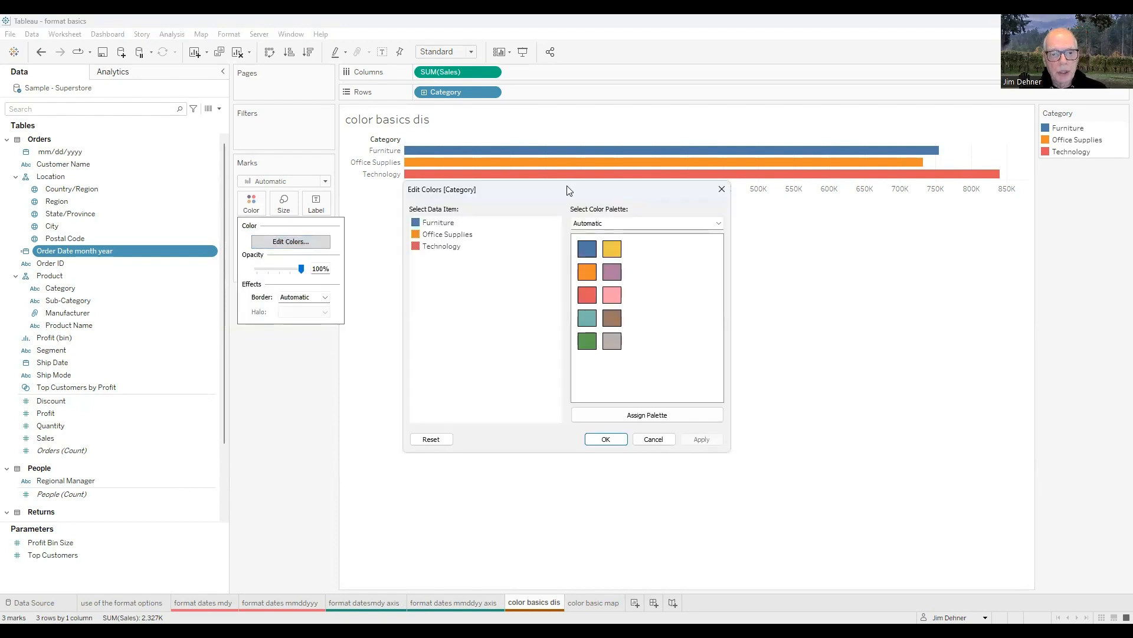
drag(568, 184, 596, 231)
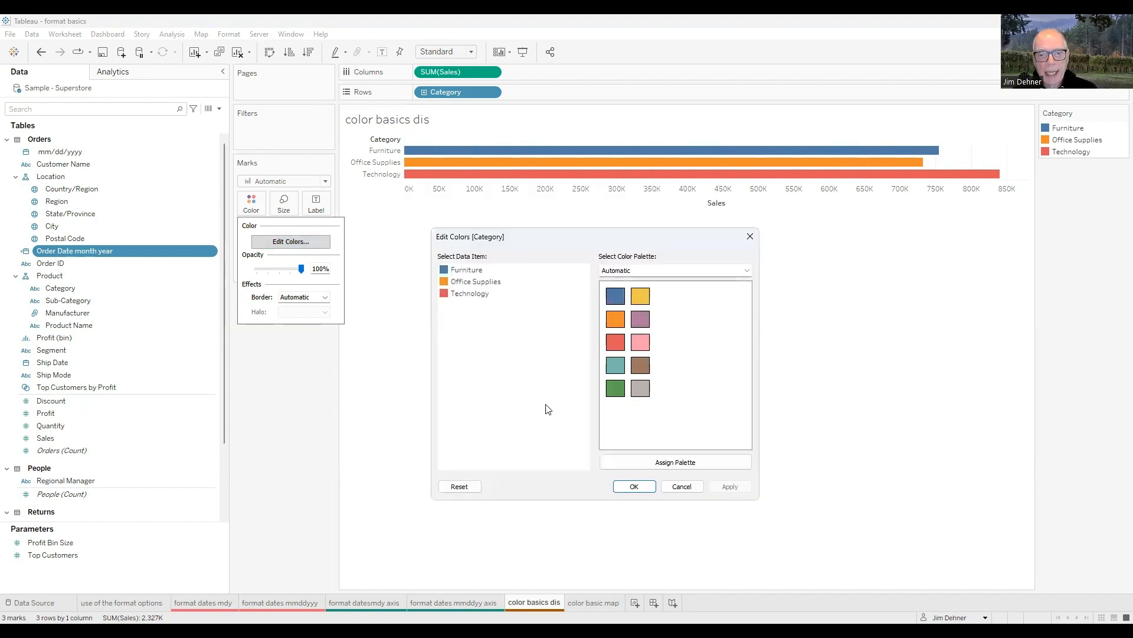
click(747, 271)
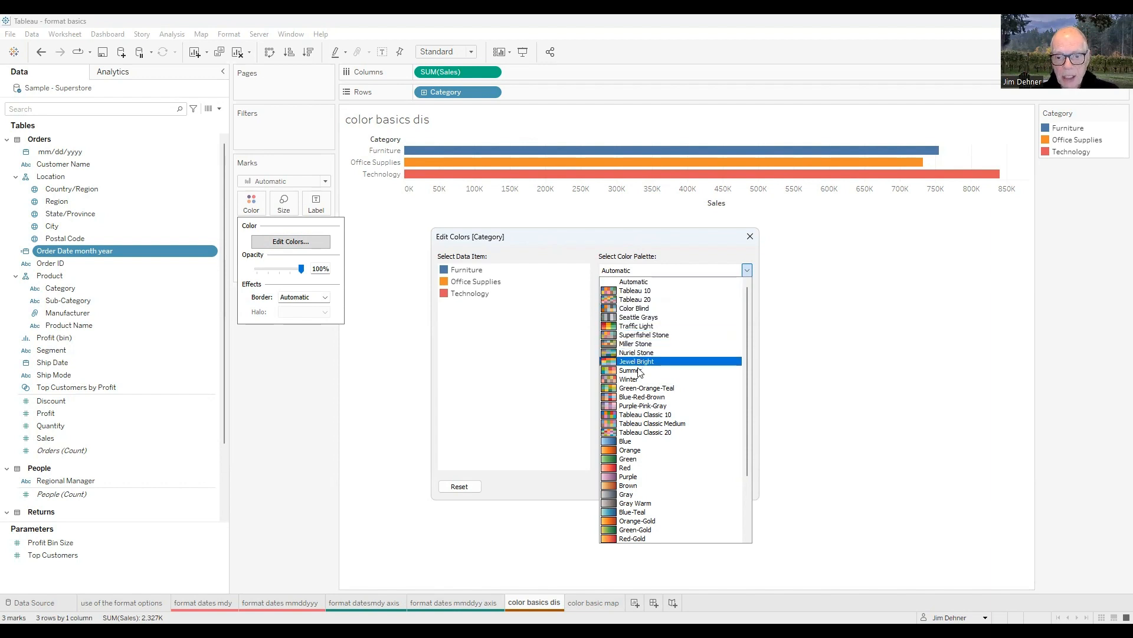
scroll(642, 404, down, 3)
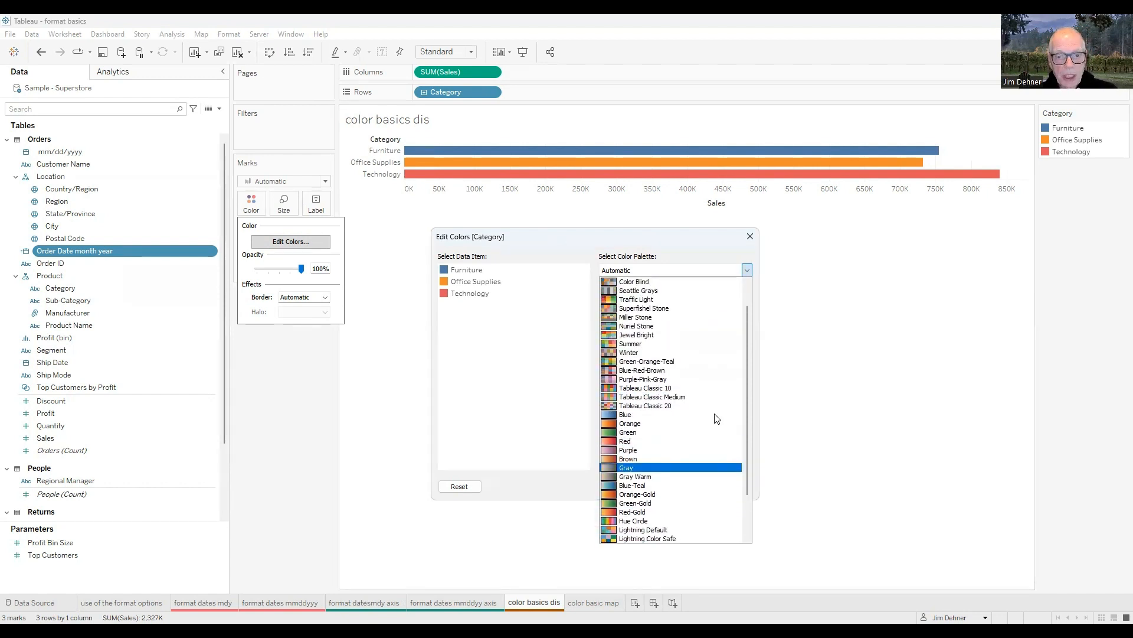
scroll(708, 418, up, 3)
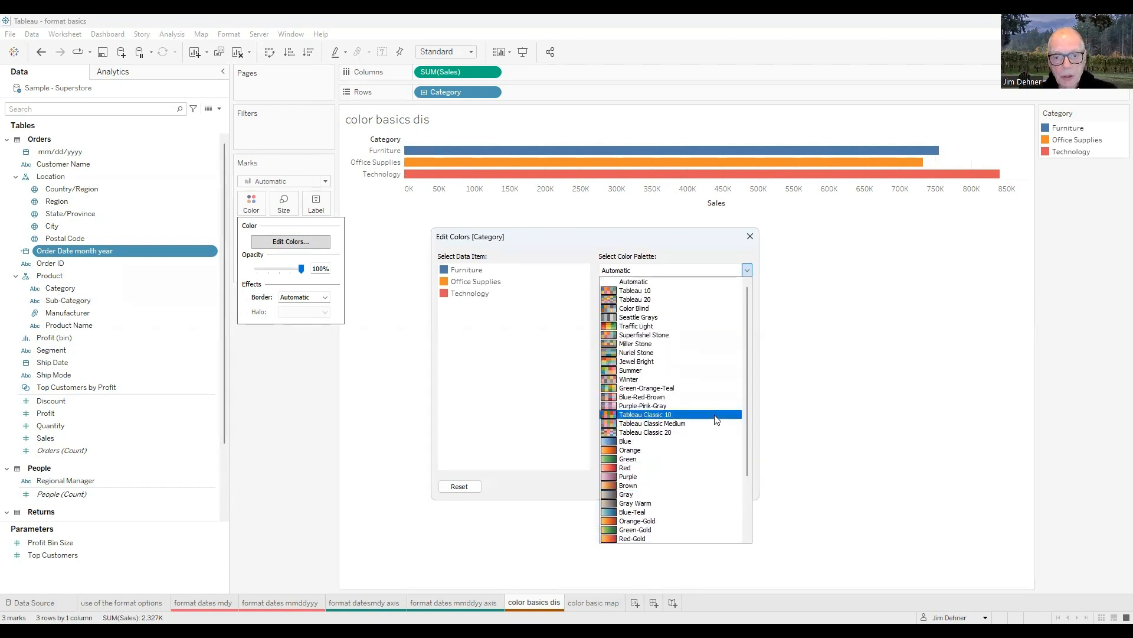
click(635, 310)
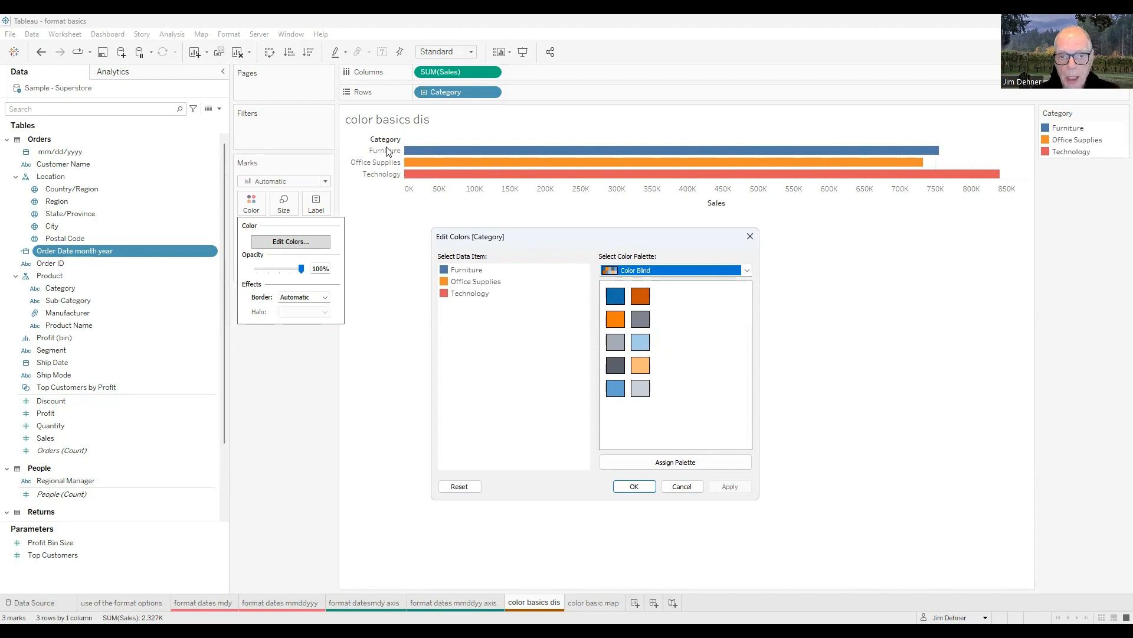
click(670, 467)
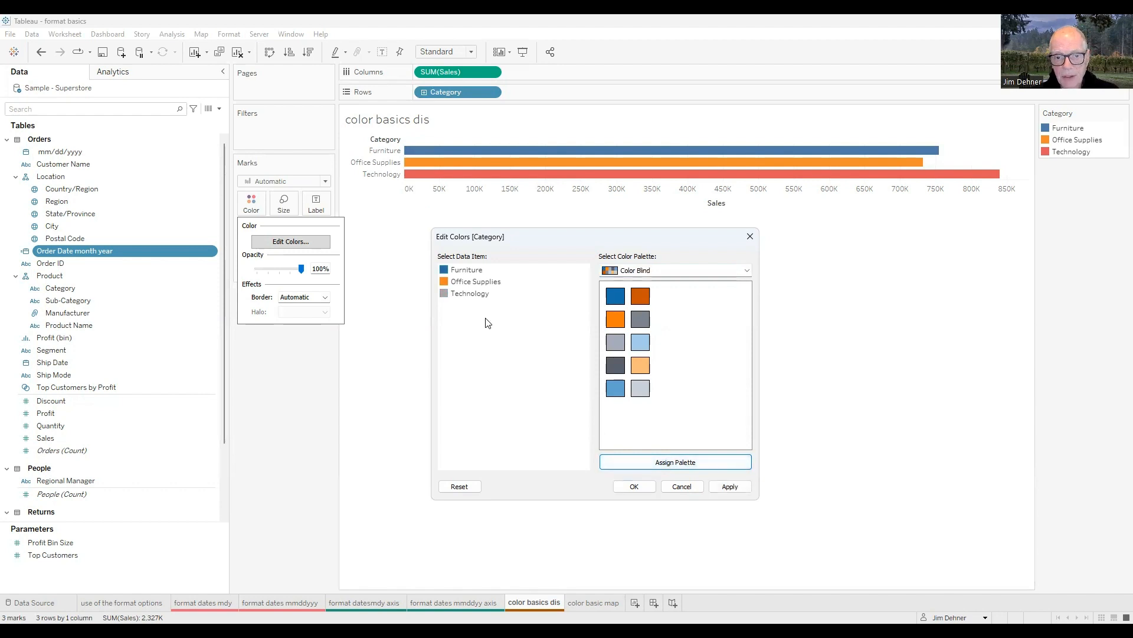
click(730, 486)
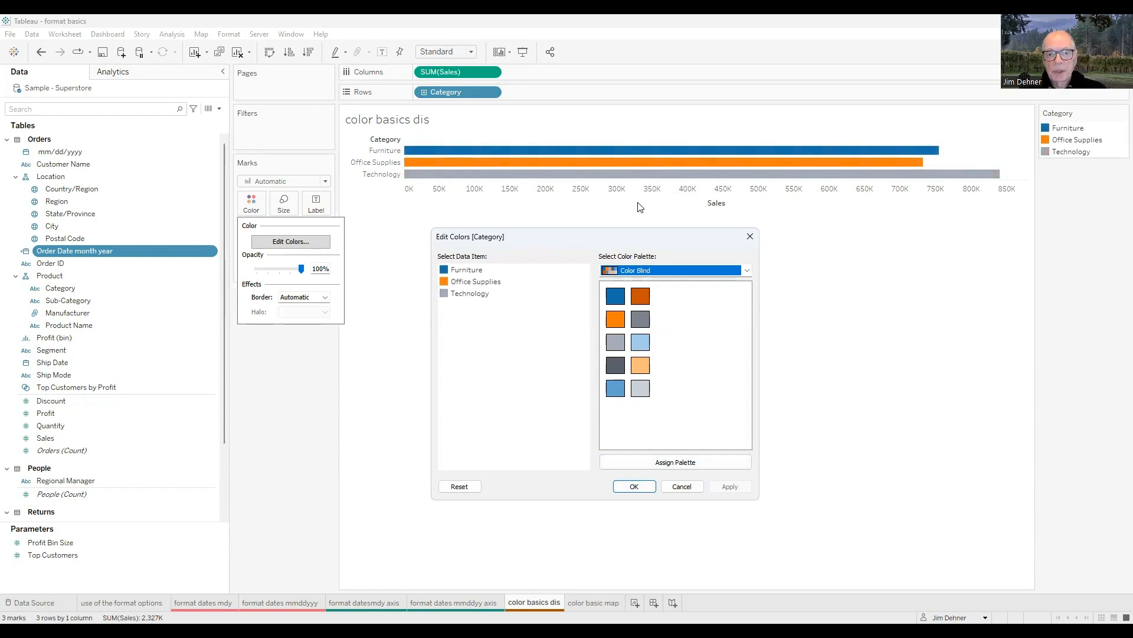
- Recolor Technology with the dark orange of the Color Blind palette, apply it, and view the custom color options for that category
click(445, 295)
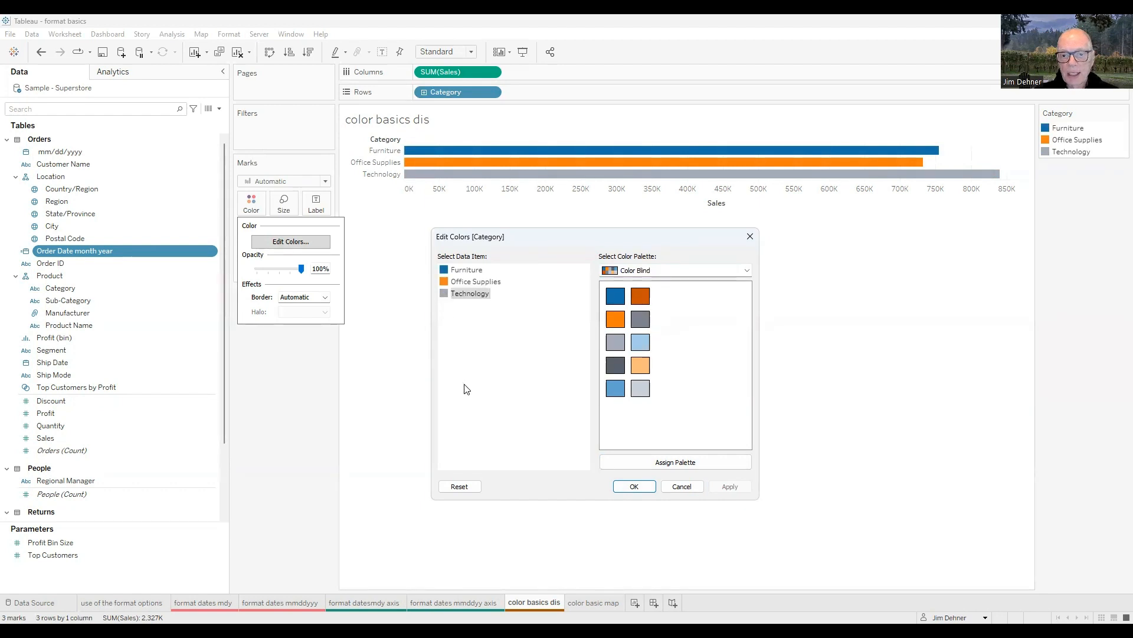
click(643, 296)
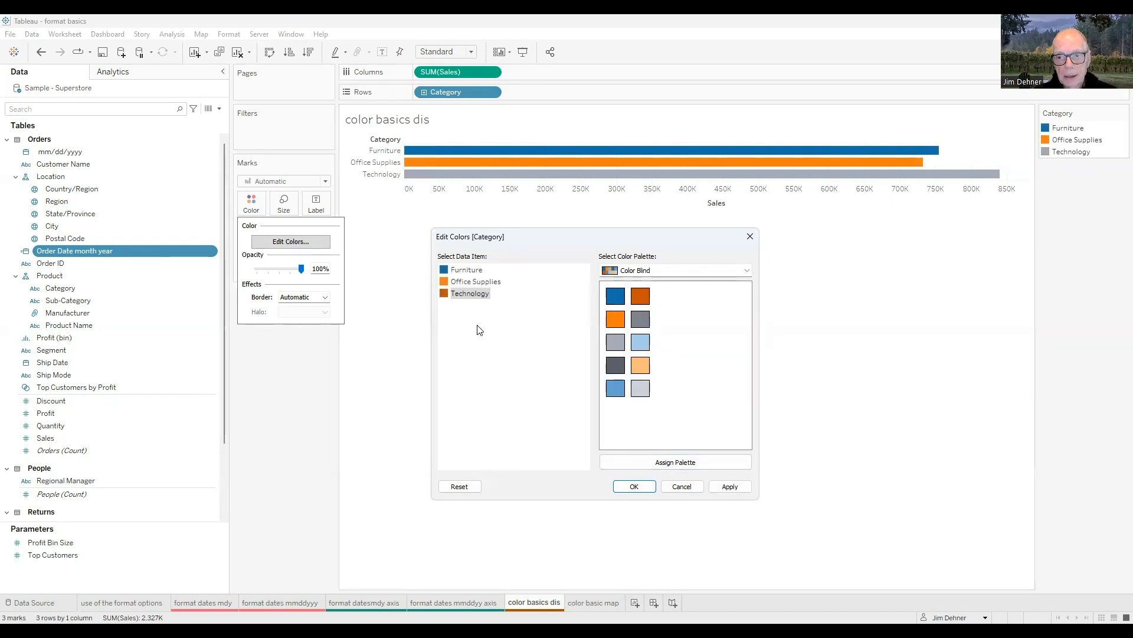
click(729, 486)
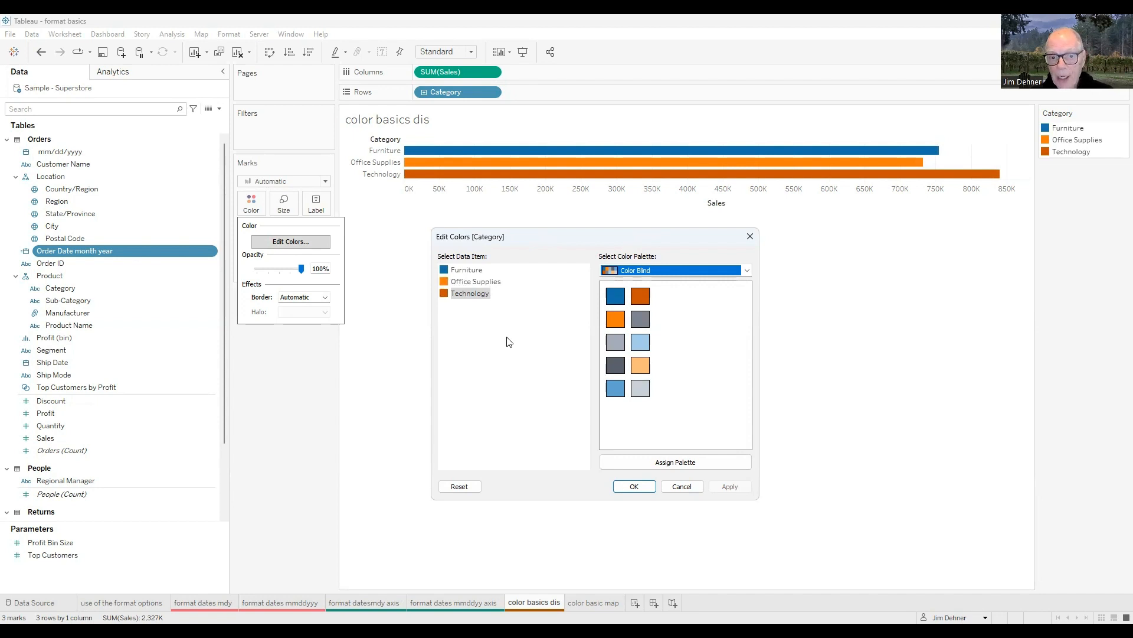
double_click(448, 295)
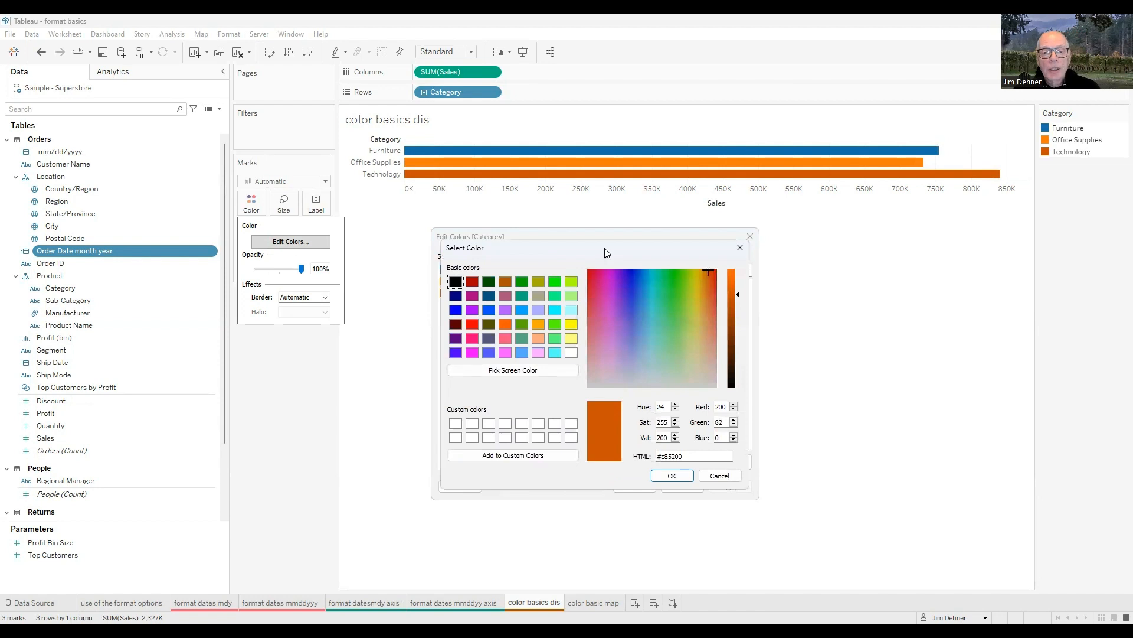
drag(592, 248, 740, 229)
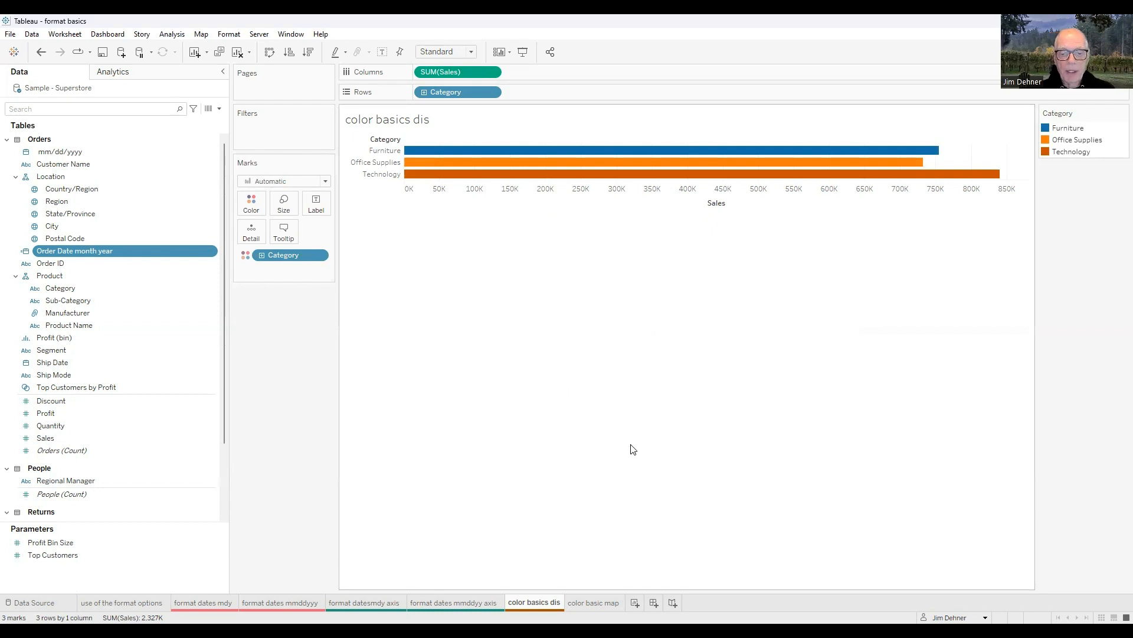
- On the color basic map sheet, browse the palettes available for the Profit colors and select Orange-Blue Diverging
click(593, 603)
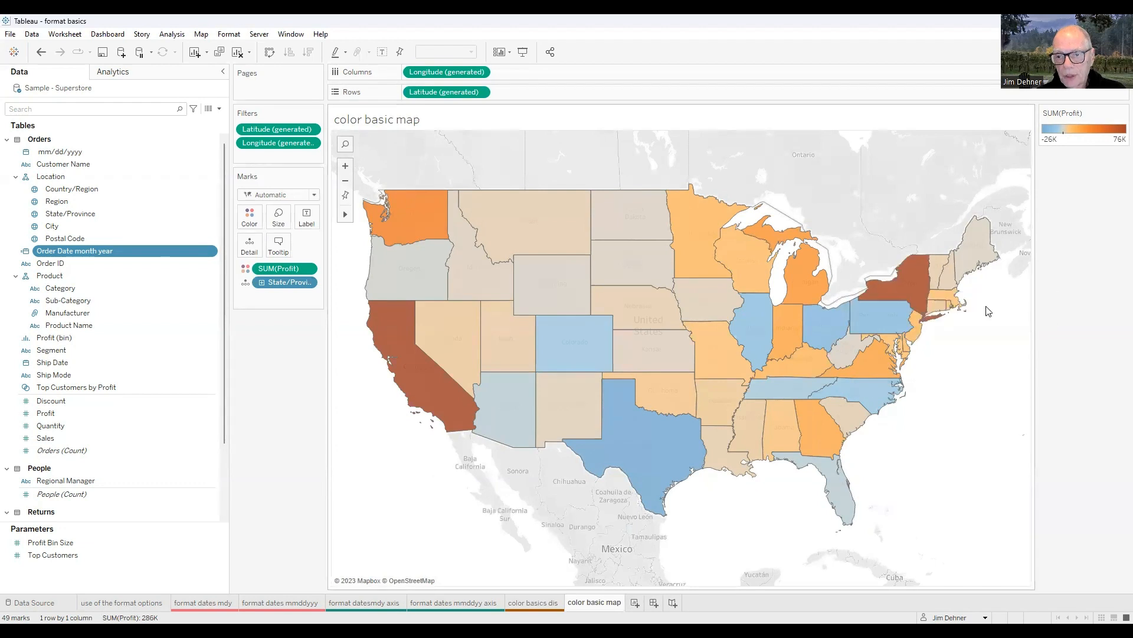
click(250, 218)
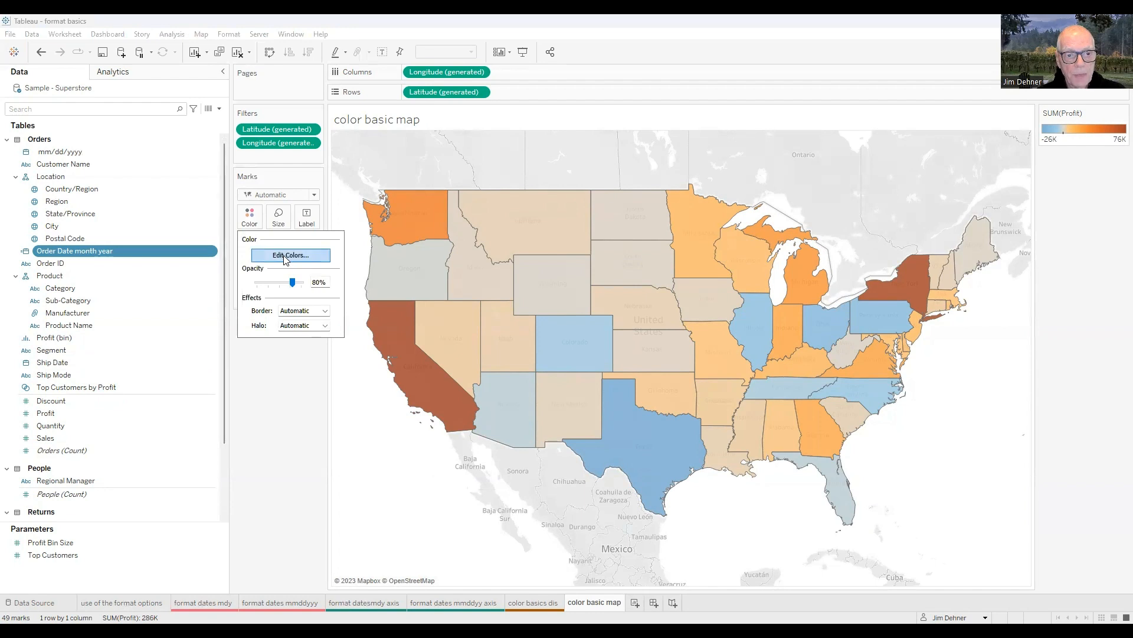
click(284, 258)
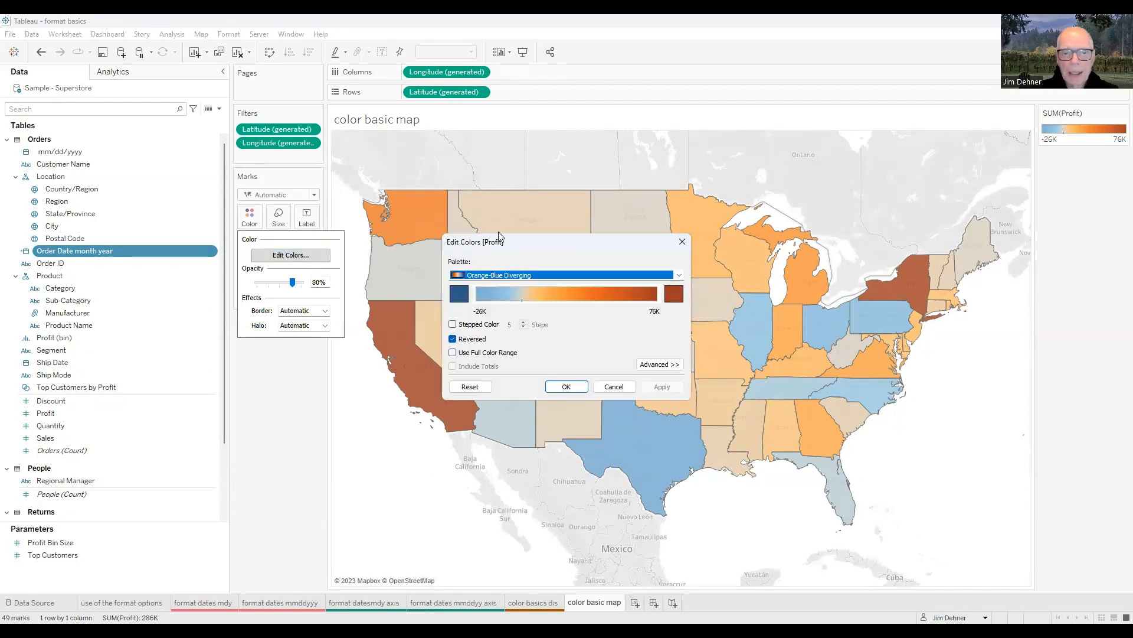
click(679, 275)
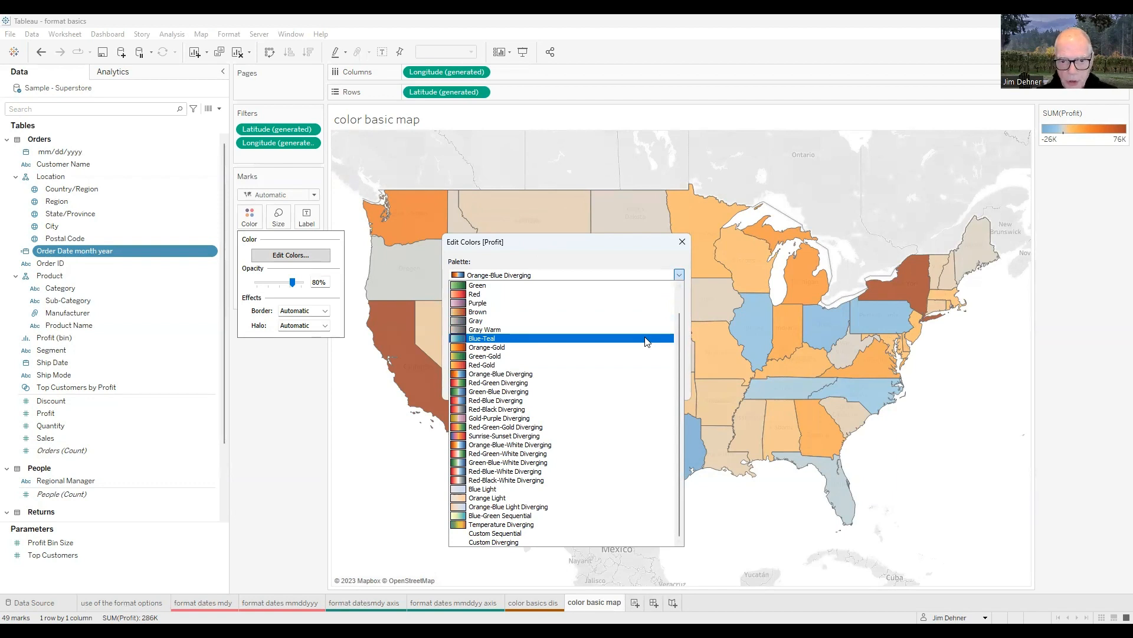
scroll(563, 382, up, 1)
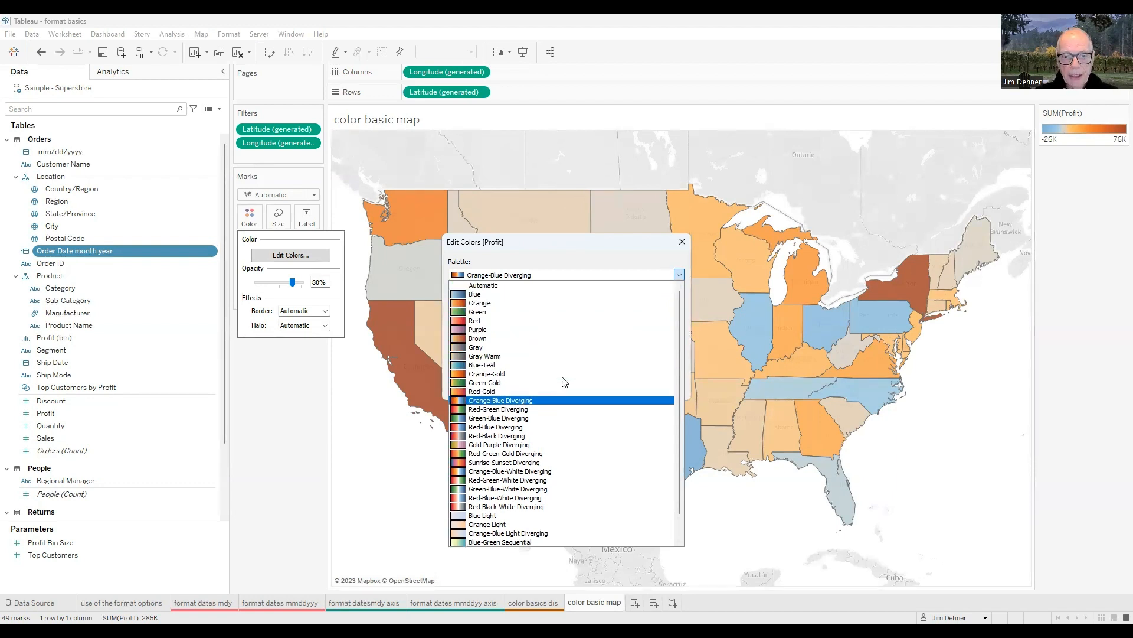
scroll(563, 382, down, 1)
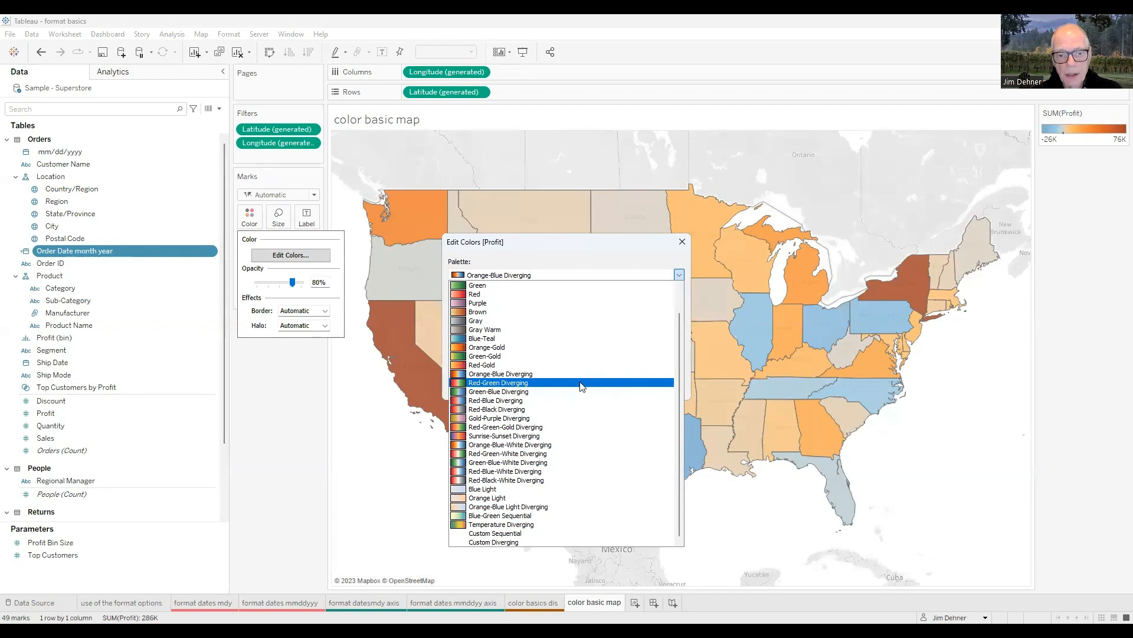
click(501, 375)
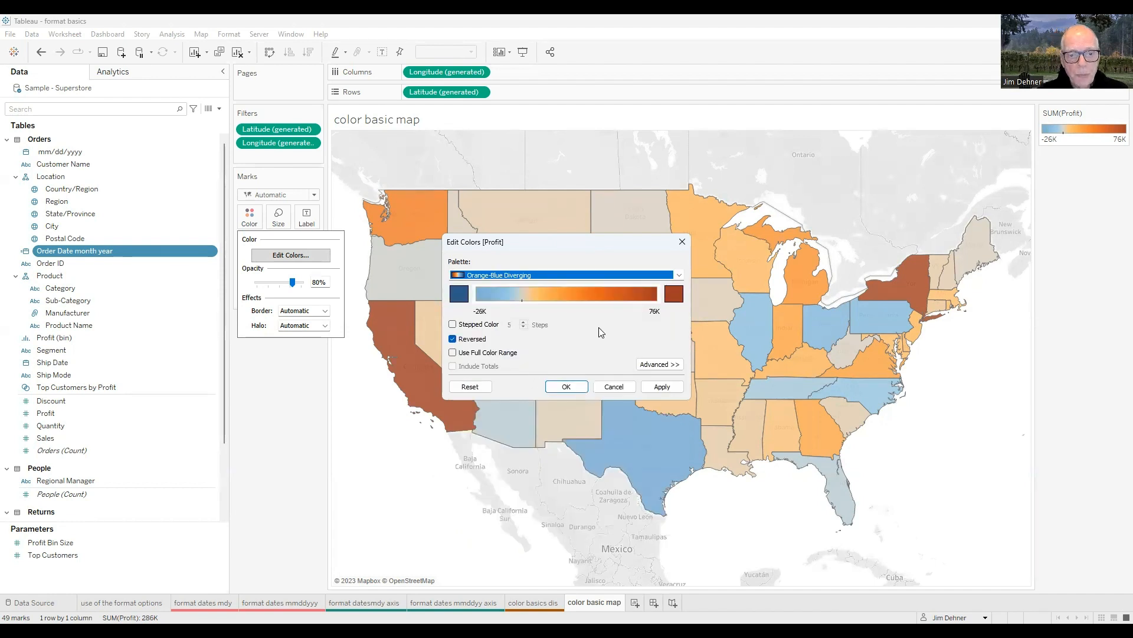
- Try the Profit palette unreversed on the map, and restore the reversed color order
click(453, 339)
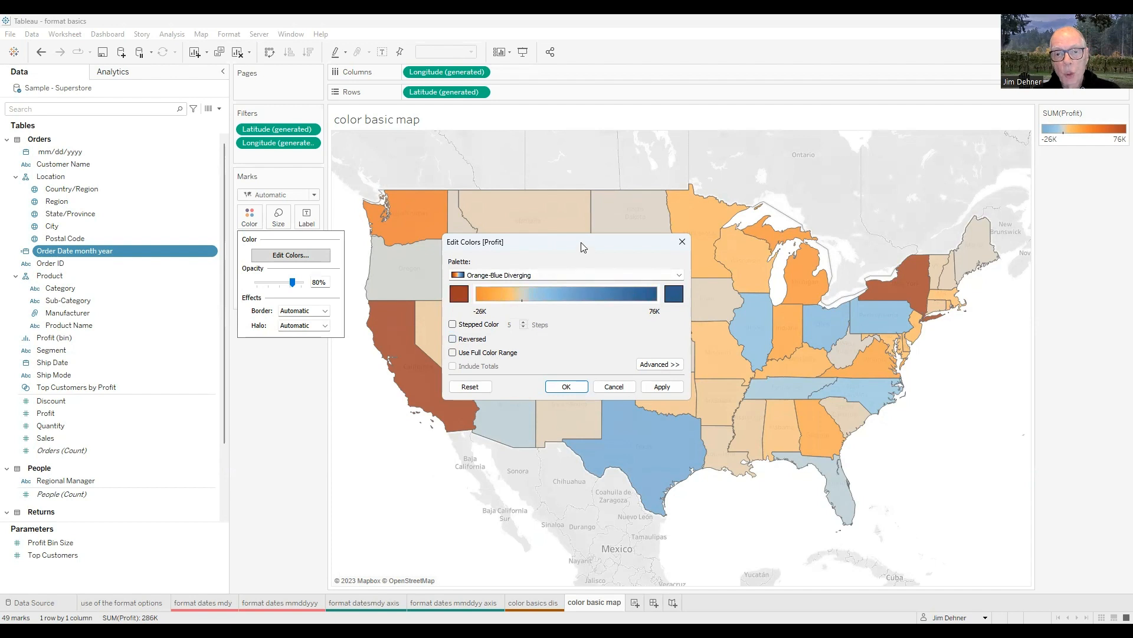
click(655, 388)
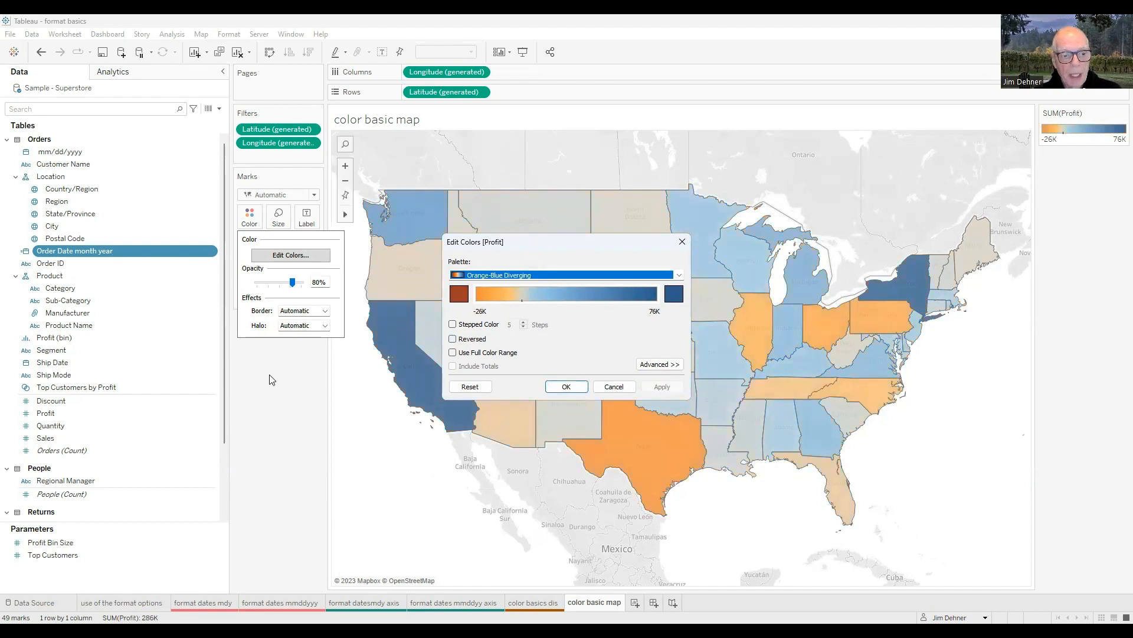
drag(616, 242, 269, 374)
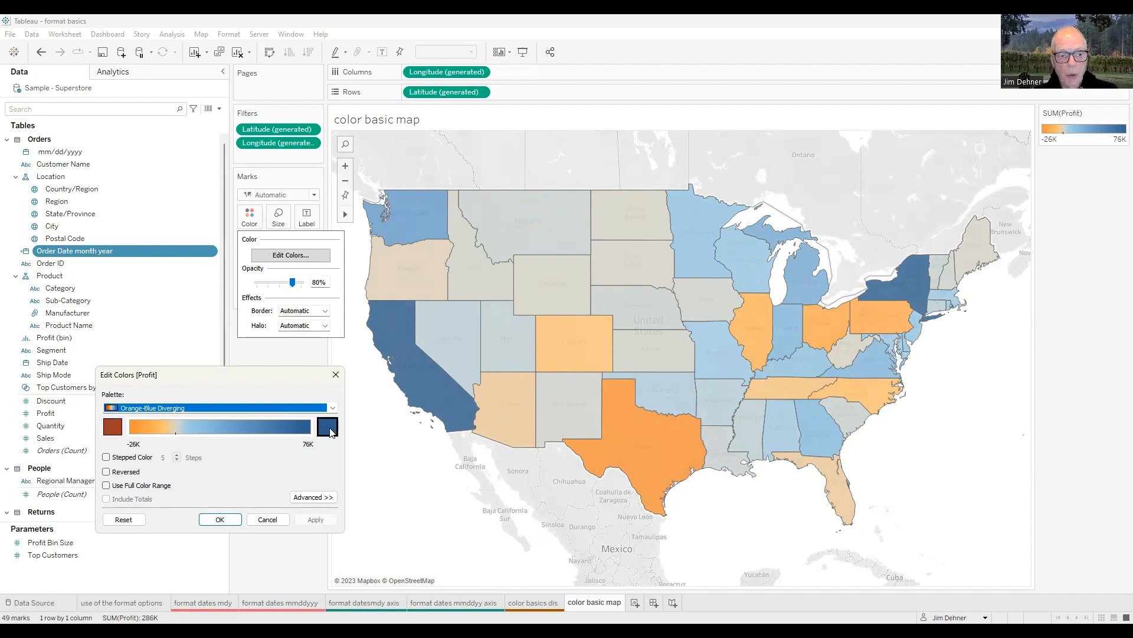
click(107, 472)
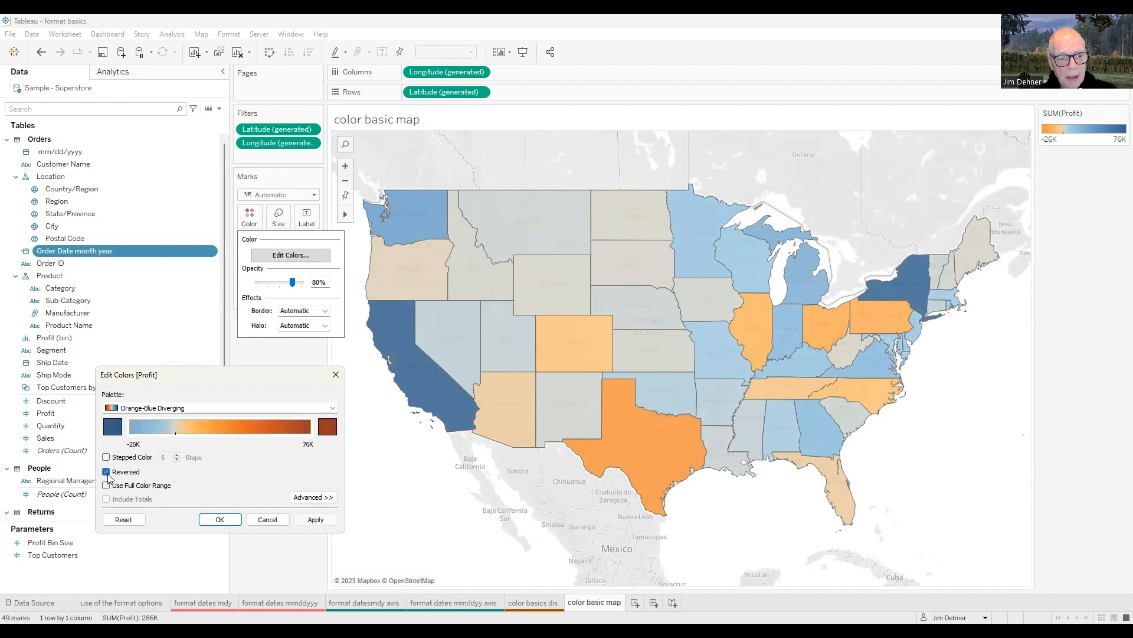
click(316, 519)
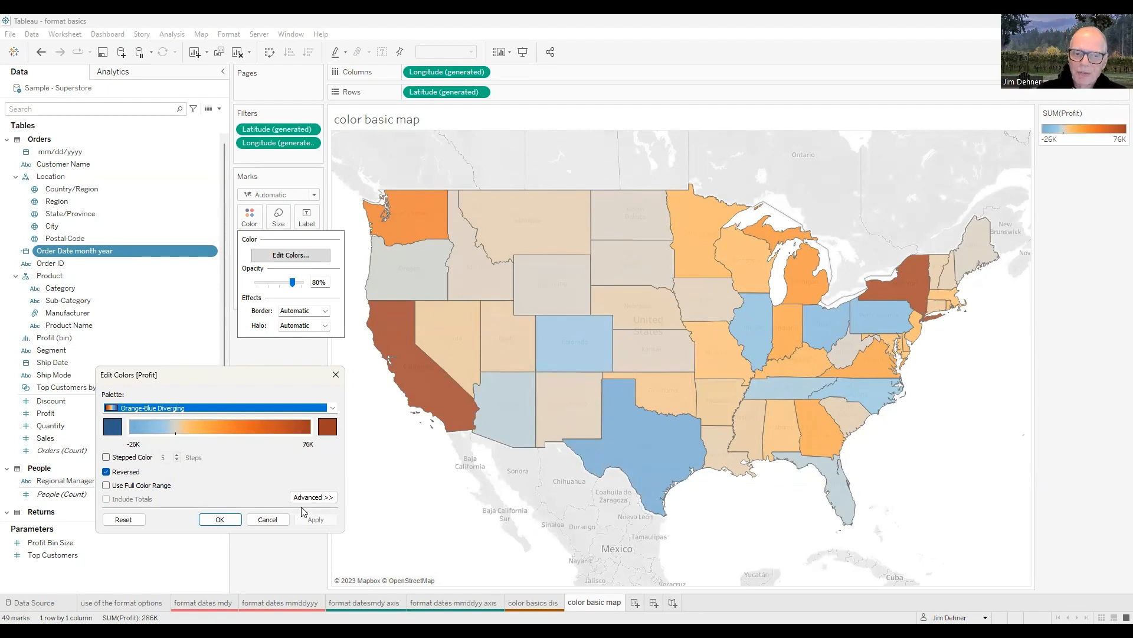
- Turn on stepped color for the Profit palette with 3 steps and apply it to the map
click(106, 457)
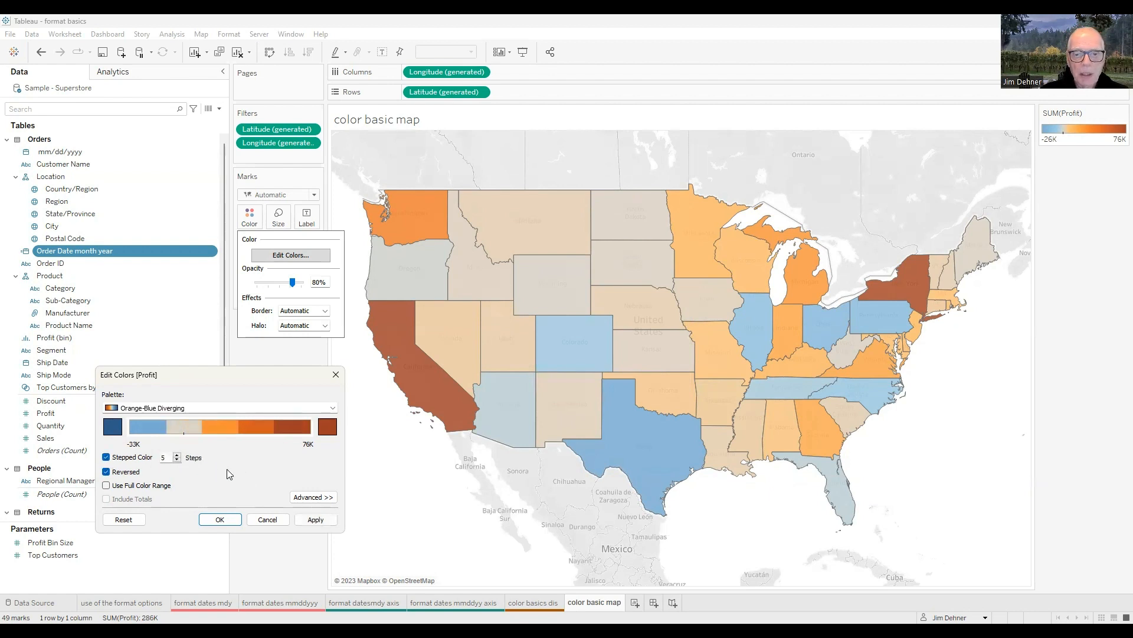
click(177, 461)
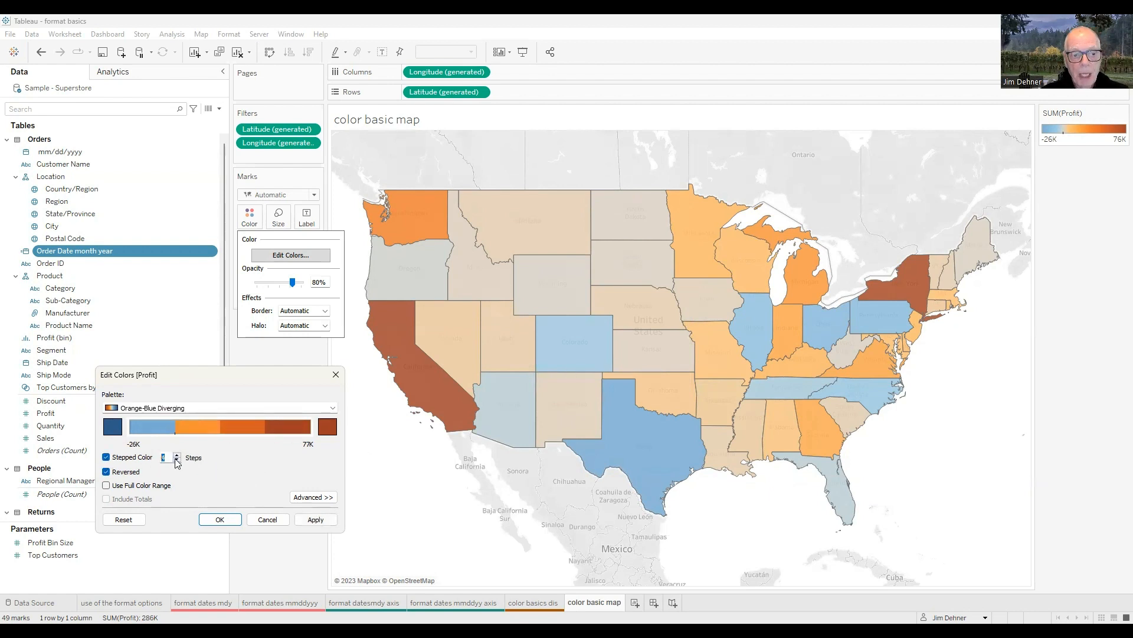
click(177, 461)
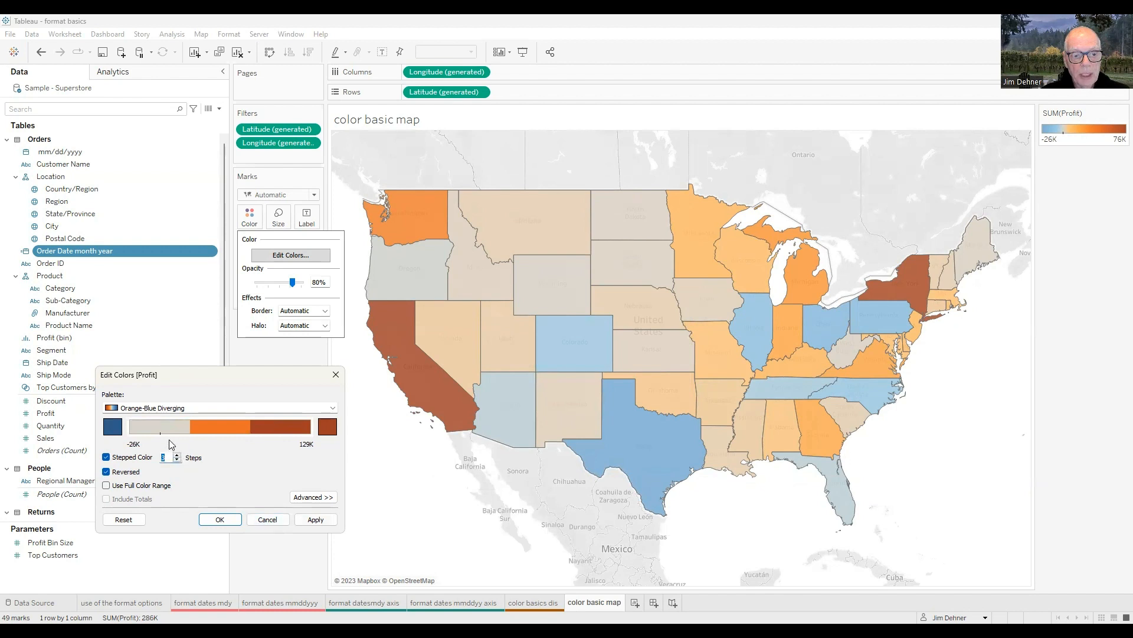
click(317, 523)
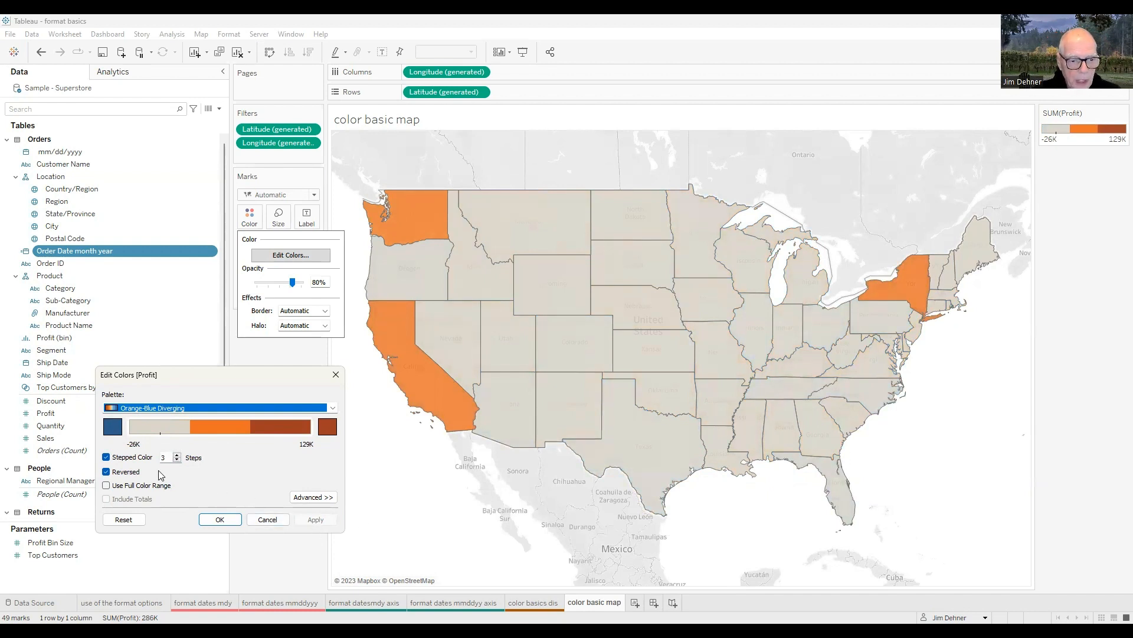
- Set the stepped Profit colors to 5 steps, apply them to the map and accept the color settings
click(177, 455)
click(177, 455)
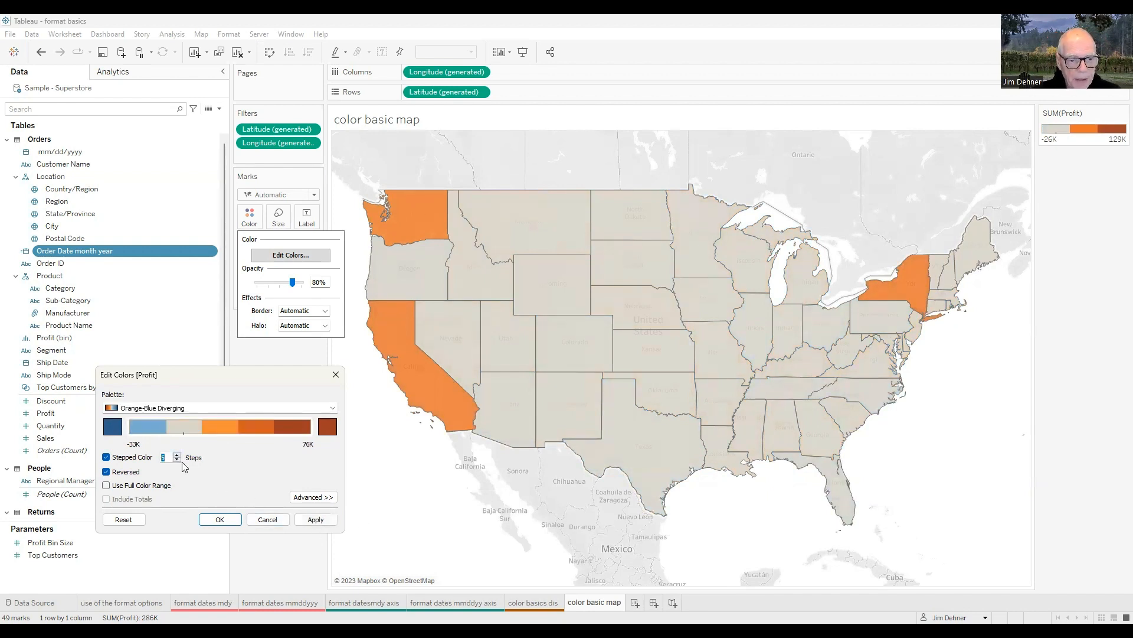
click(317, 520)
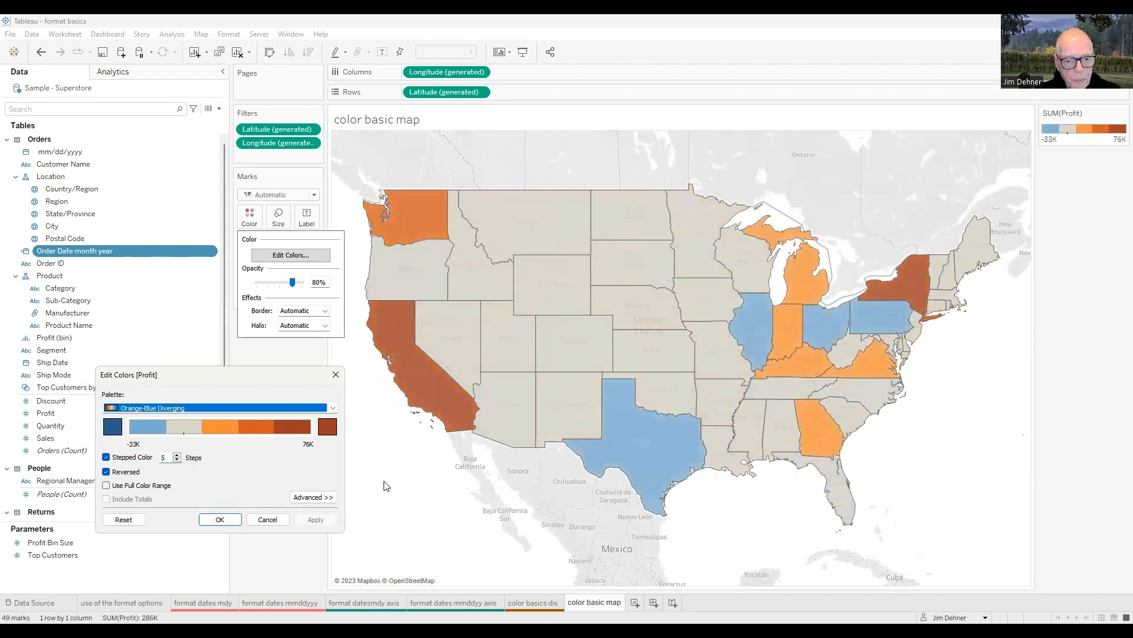
click(219, 519)
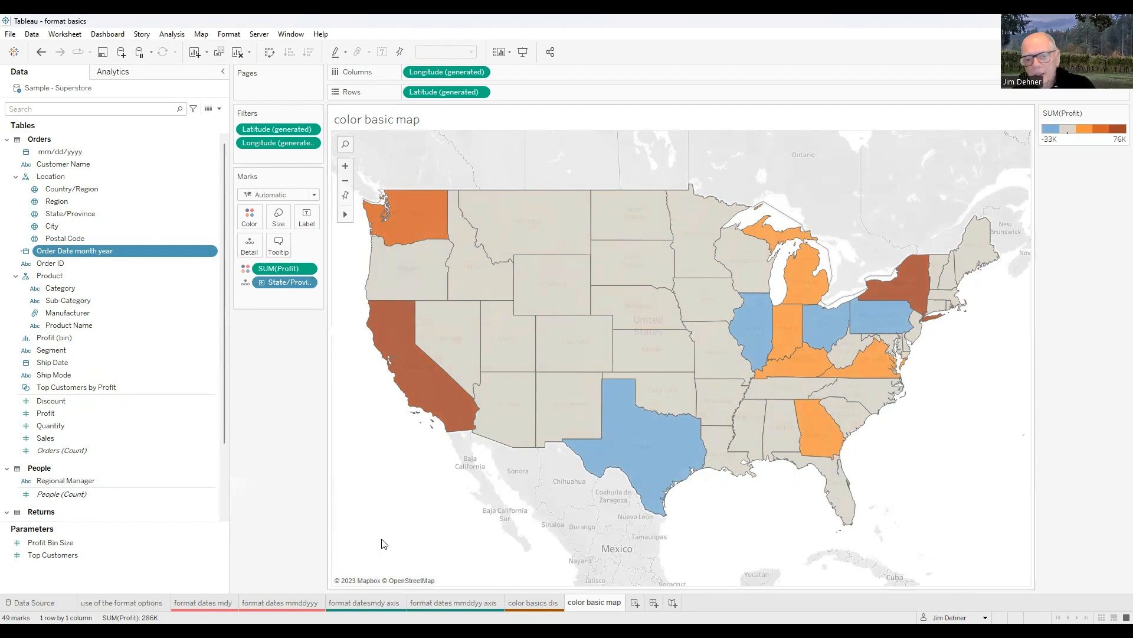